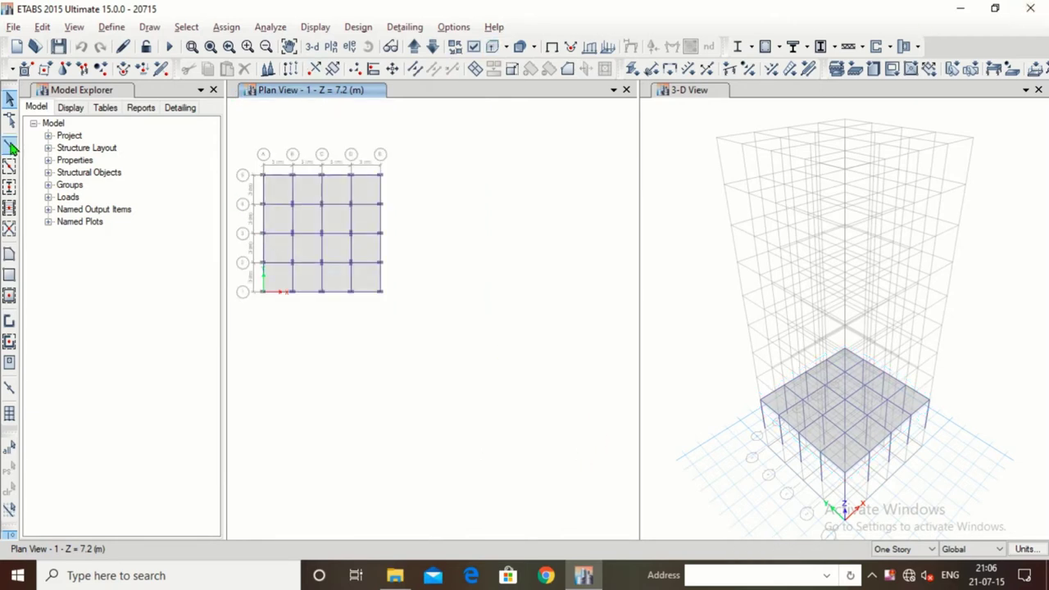
Draw a 3 m secondary beam across the top-left bay, about 1.4 m below its top edge
{"action": "left_click", "coordinate": [9, 143]}
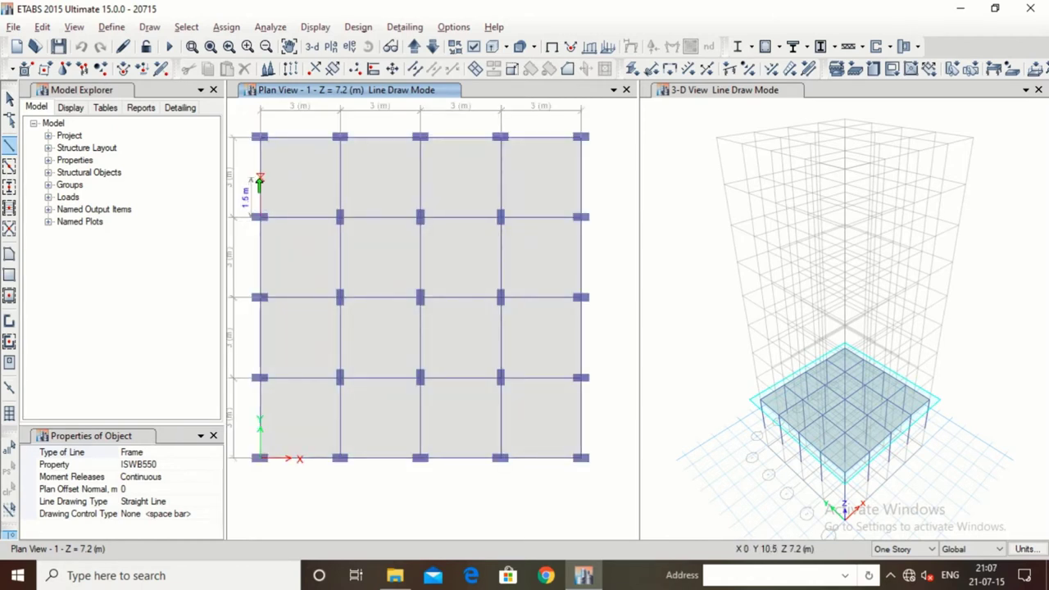
{"action": "left_click", "coordinate": [339, 178]}
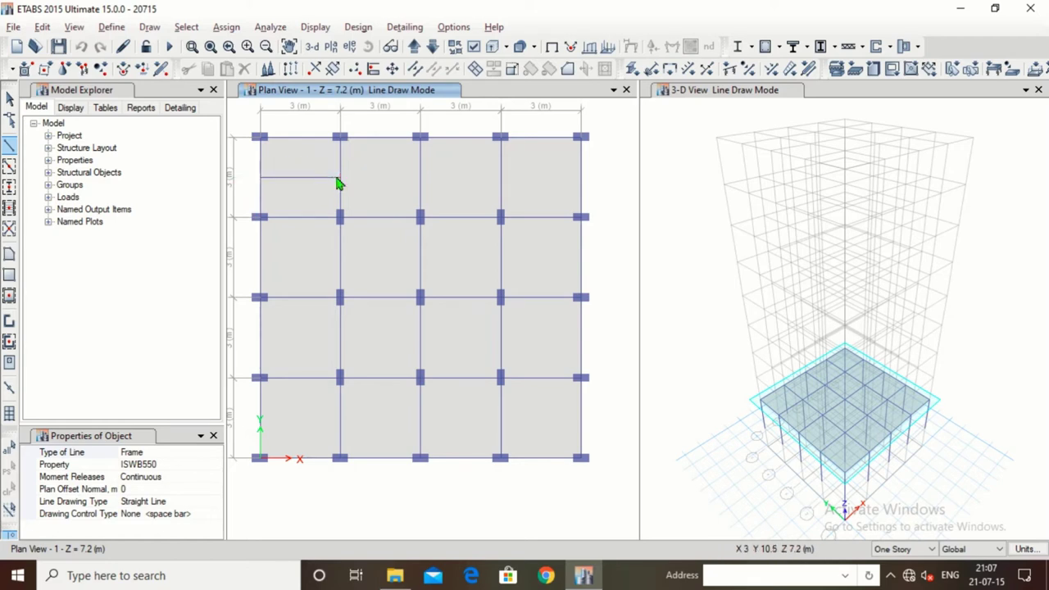
{"action": "key", "text": "Escape"}
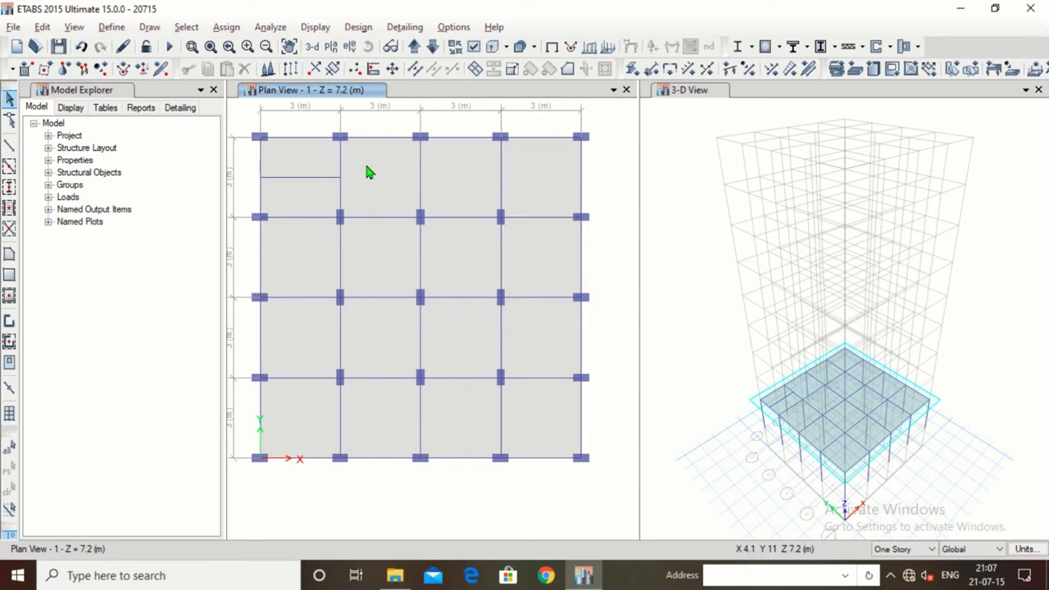
Select the new secondary beam together with the top-left slab
{"action": "left_click", "coordinate": [300, 179]}
{"action": "left_click", "coordinate": [273, 177]}
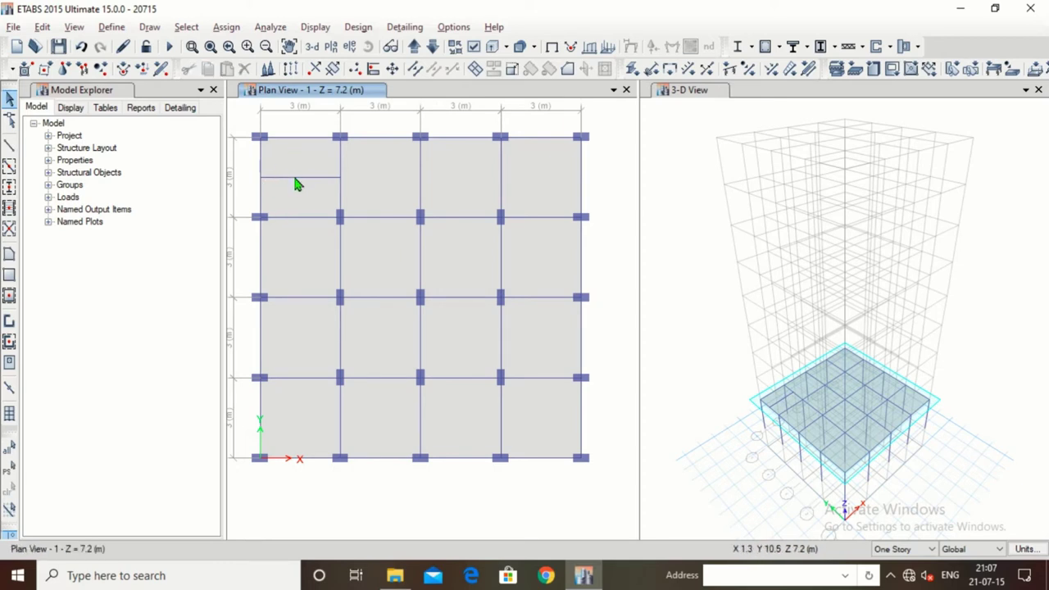
{"action": "left_click", "coordinate": [297, 182]}
{"action": "left_click", "coordinate": [296, 164]}
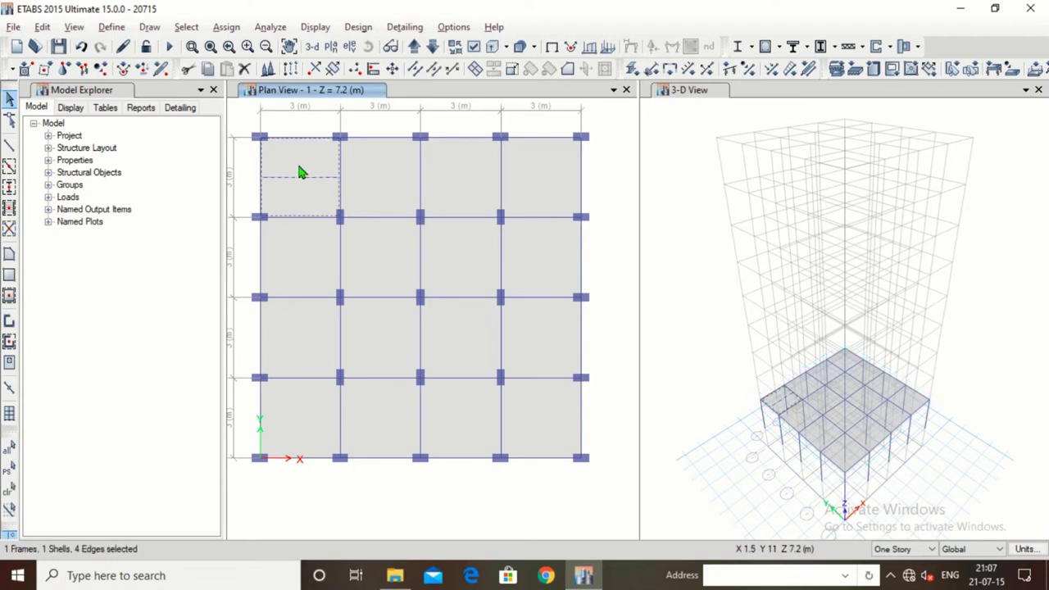
Cookie-cut the top-left slab at the selected beam, then select both resulting slab panels
{"action": "left_click", "coordinate": [42, 26]}
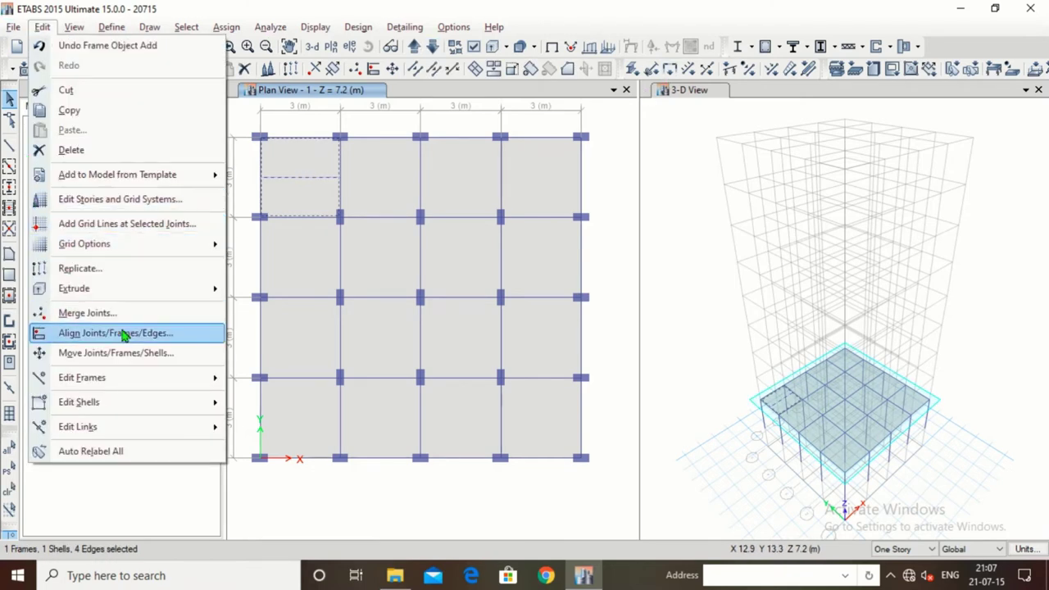
{"action": "mouse_move", "coordinate": [162, 409]}
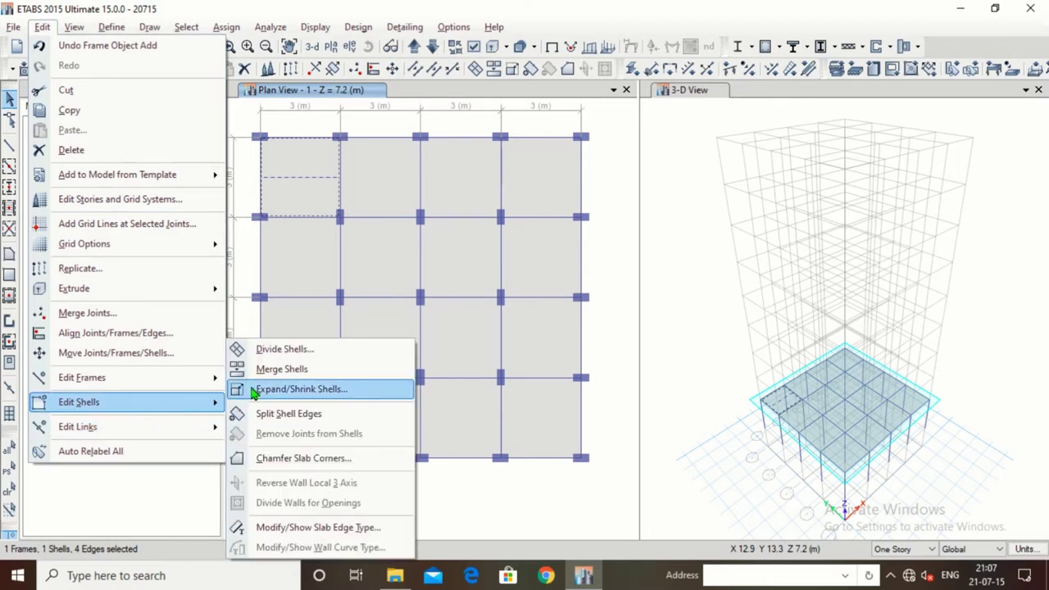
{"action": "left_click", "coordinate": [264, 353]}
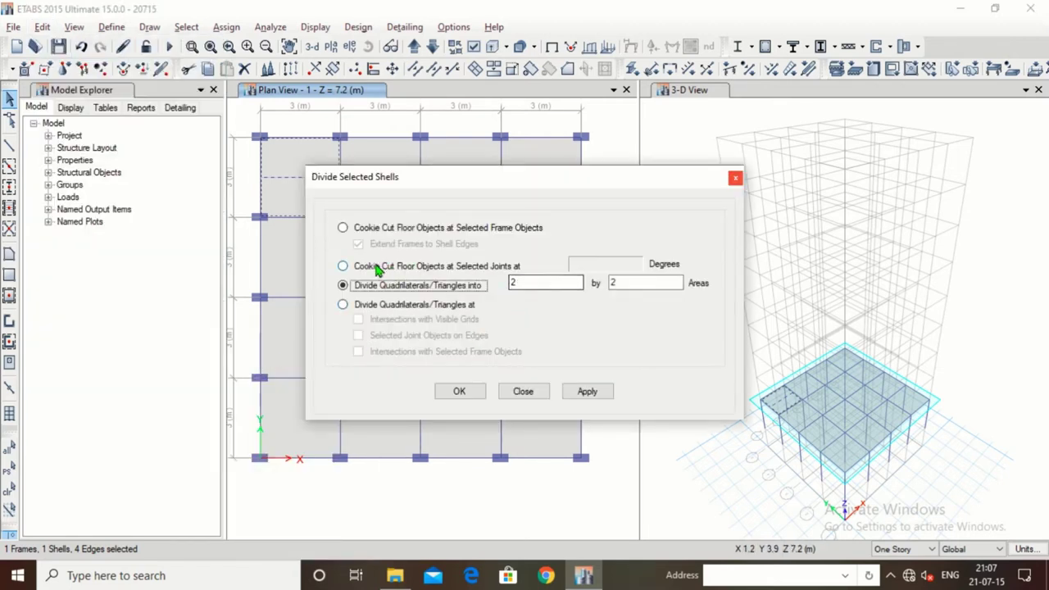
{"action": "left_click", "coordinate": [347, 229]}
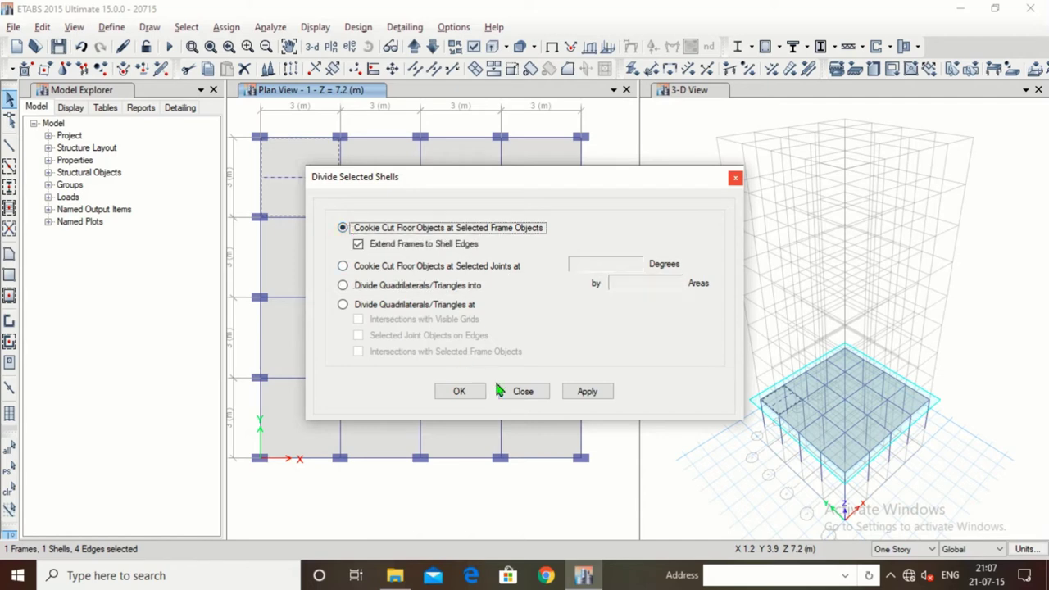
{"action": "left_click", "coordinate": [587, 393]}
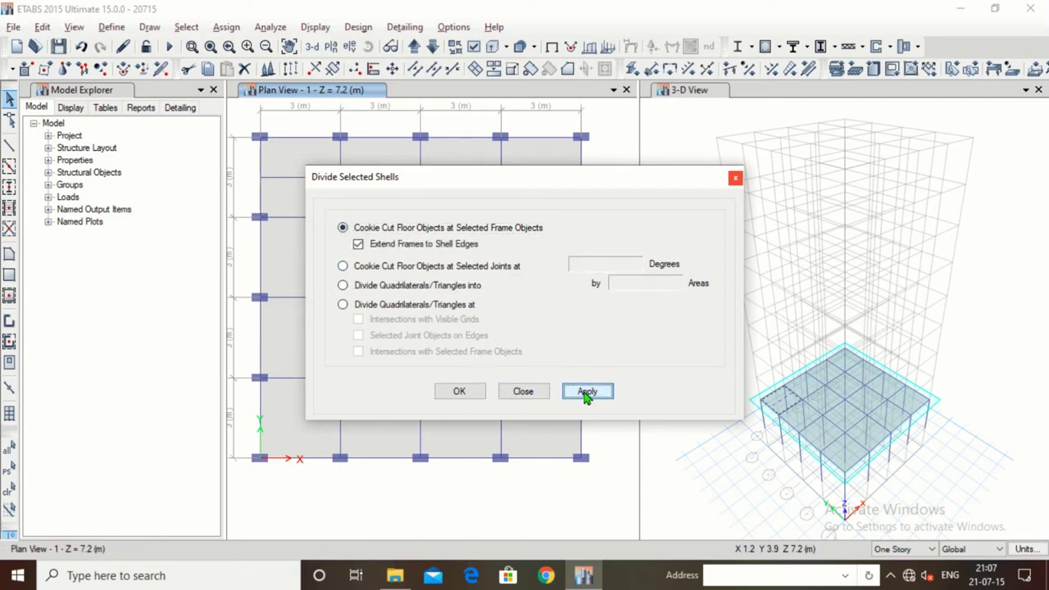
{"action": "left_click", "coordinate": [471, 390]}
{"action": "left_click", "coordinate": [281, 168]}
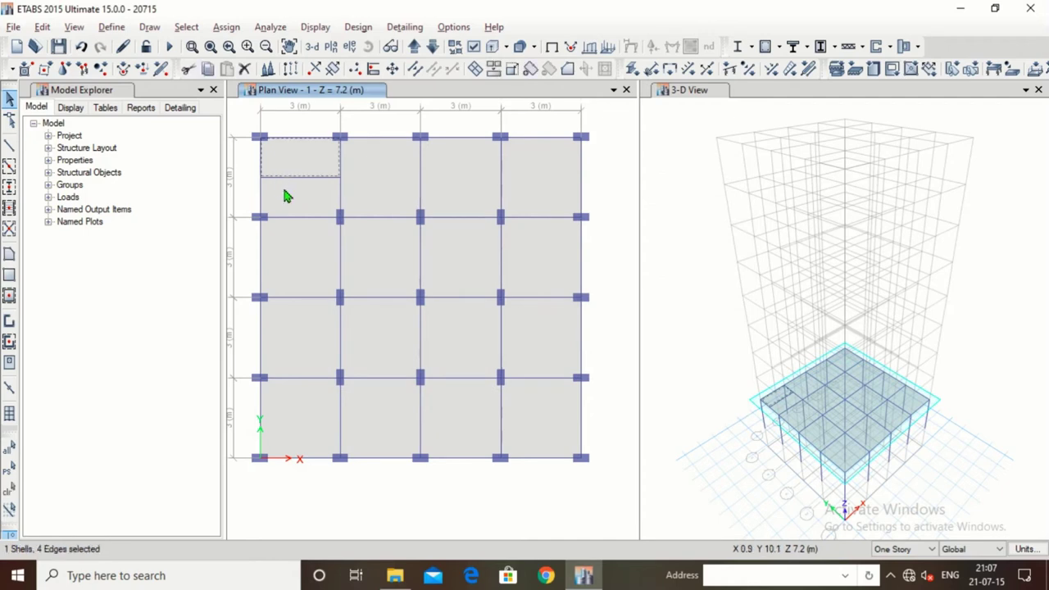
{"action": "left_click", "coordinate": [285, 205]}
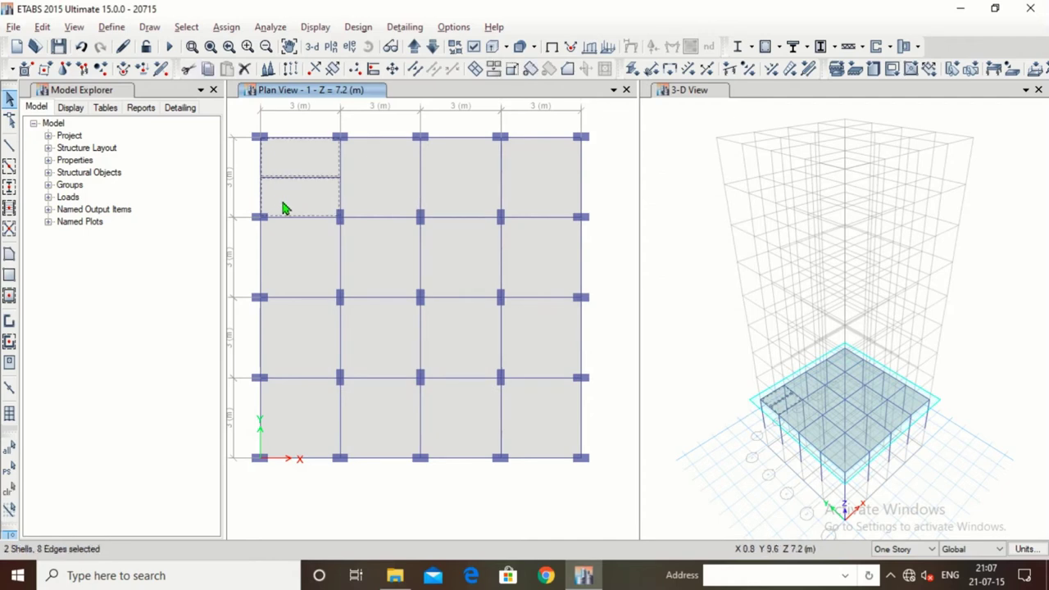
Select the secondary beam along the split and delete it
{"action": "key", "text": "ctrl+q"}
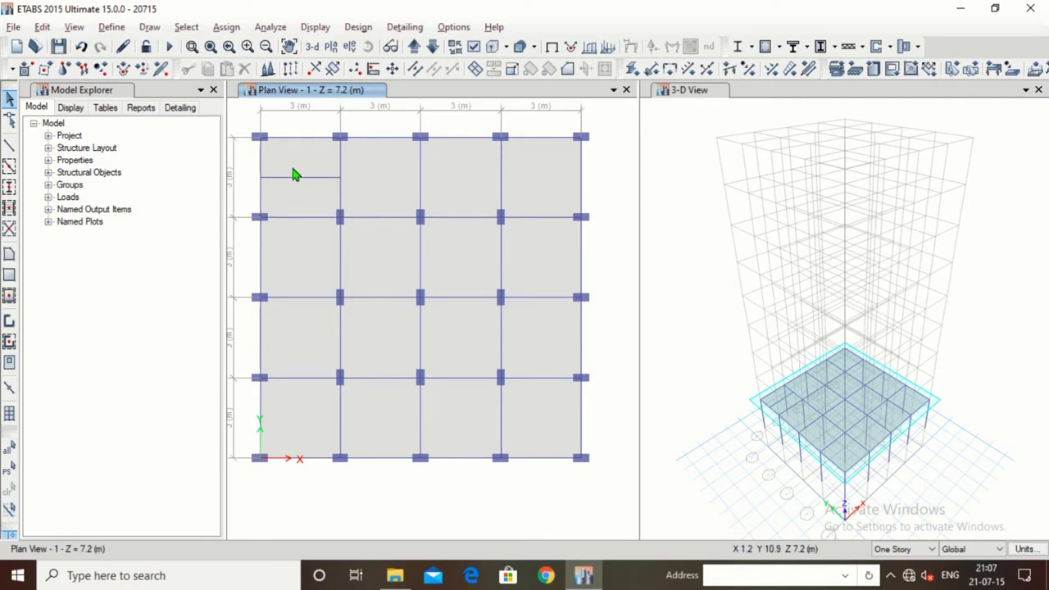
{"action": "left_click", "coordinate": [290, 185]}
{"action": "left_click", "coordinate": [291, 182]}
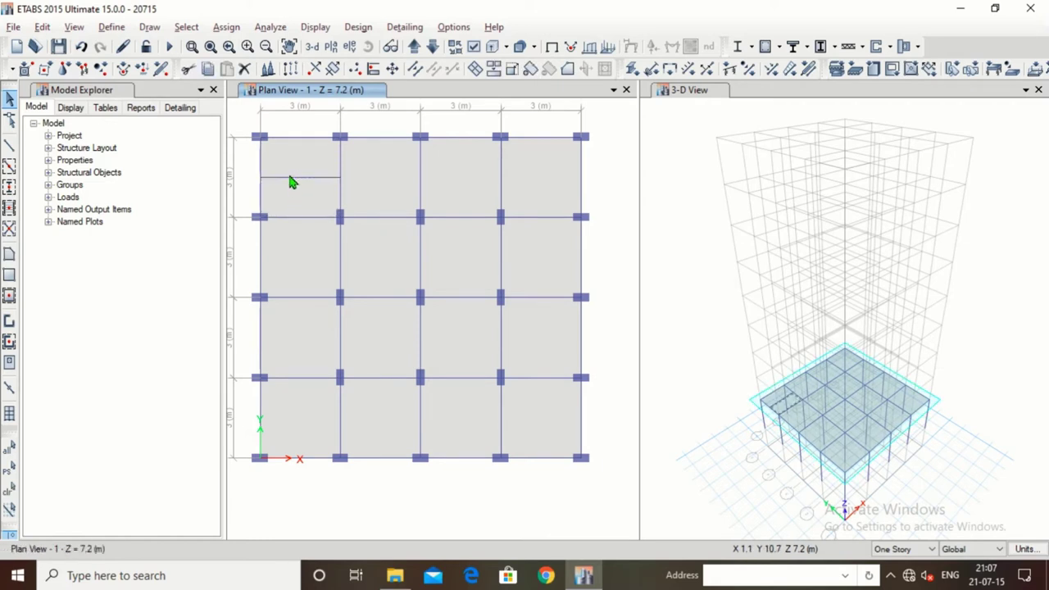
{"action": "left_click", "coordinate": [289, 177]}
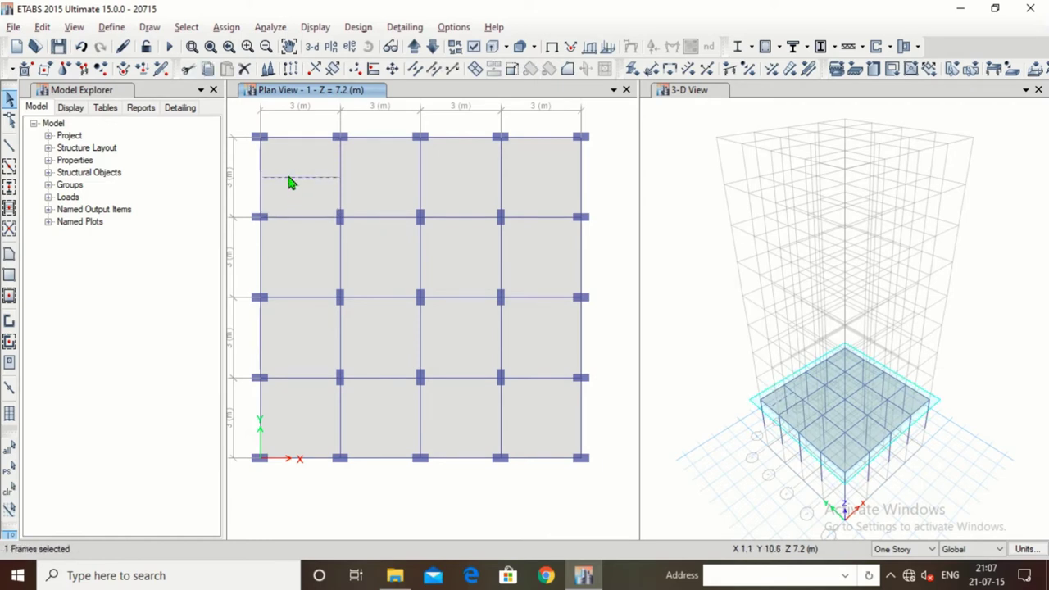
{"action": "left_click", "coordinate": [42, 27]}
{"action": "left_click", "coordinate": [72, 150]}
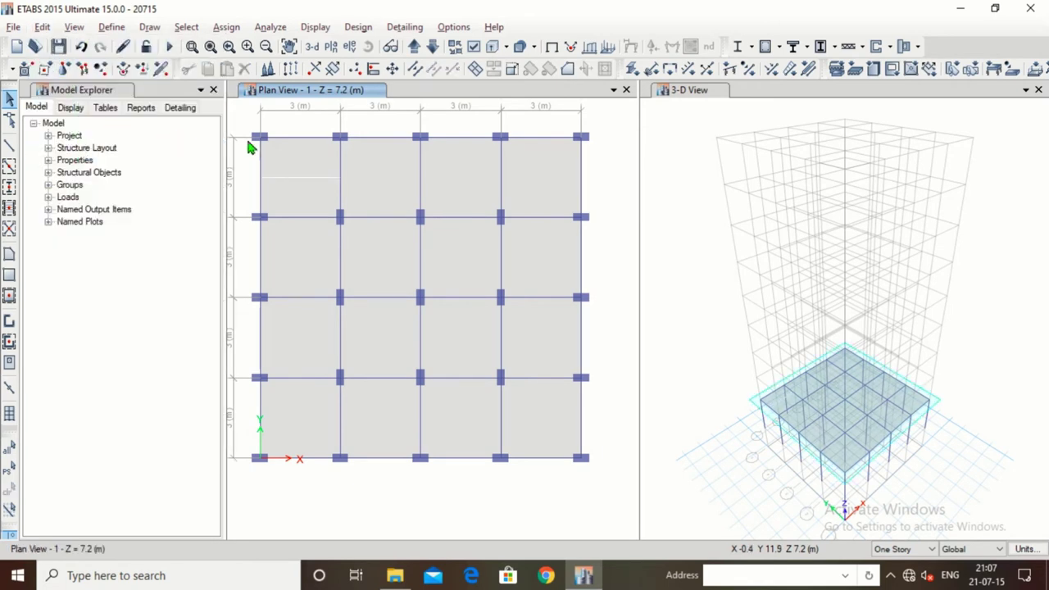
Merge the upper and lower top-left slab panels into one shell
{"action": "left_click", "coordinate": [281, 167]}
{"action": "left_click", "coordinate": [304, 200]}
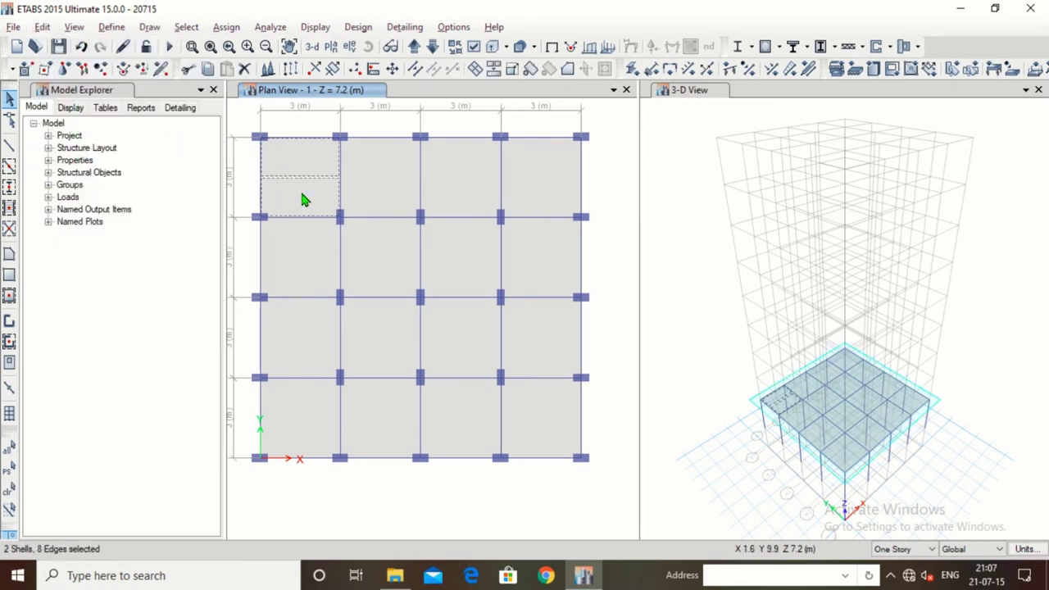
{"action": "left_click", "coordinate": [43, 27]}
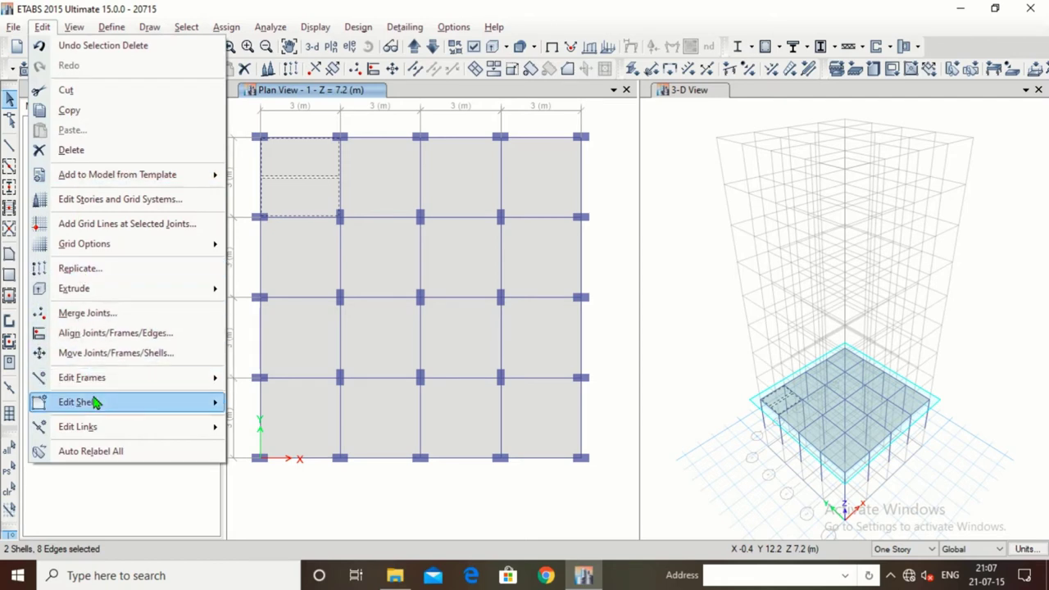
{"action": "mouse_move", "coordinate": [93, 402]}
{"action": "left_click", "coordinate": [278, 370]}
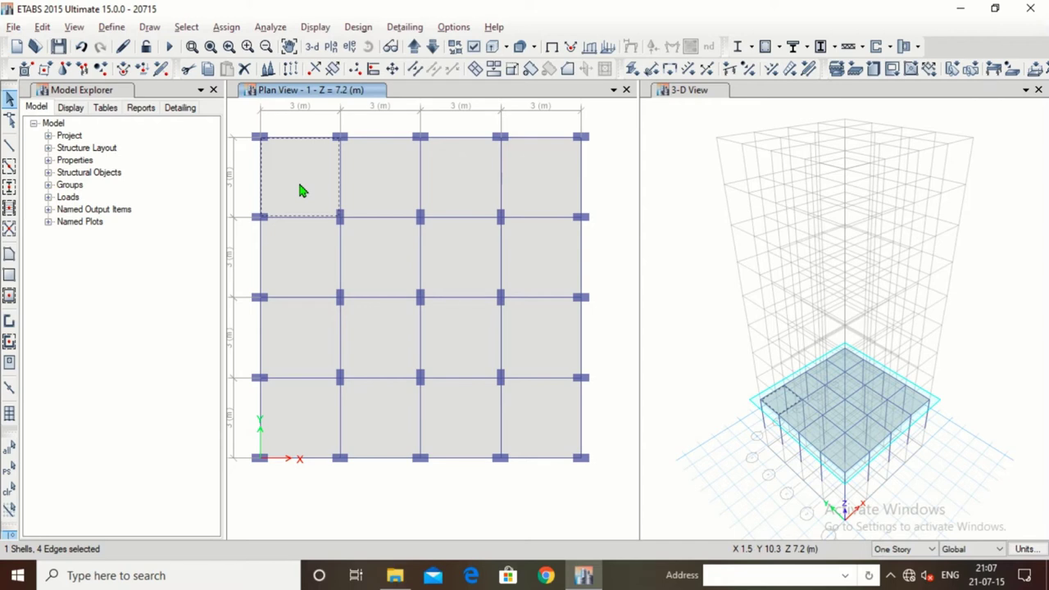
{"action": "left_click", "coordinate": [382, 109]}
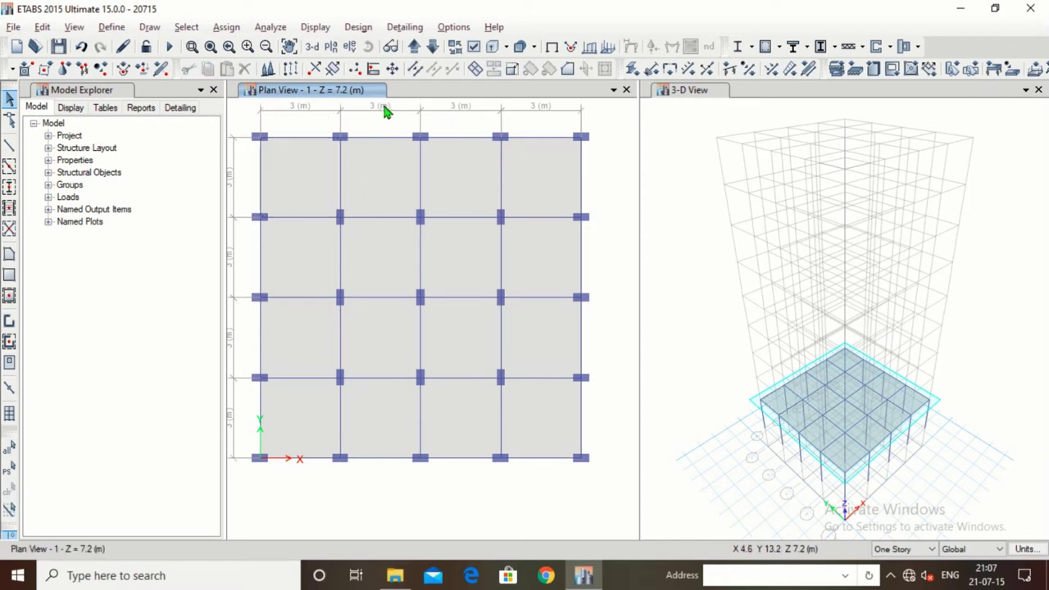
Redraw the horizontal secondary beam across the top-left bay
{"action": "left_click", "coordinate": [9, 144]}
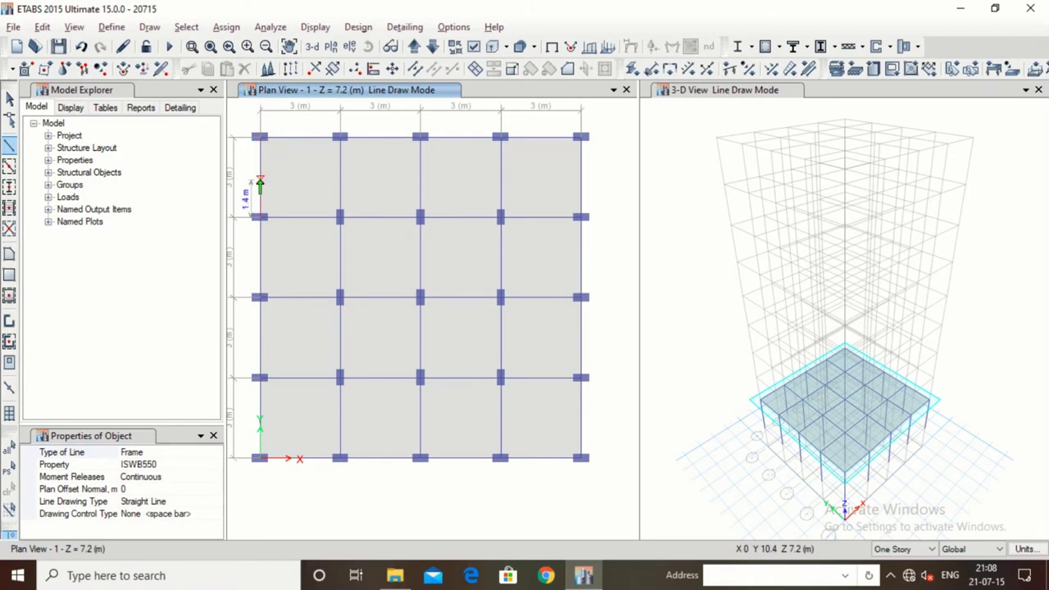
{"action": "left_click", "coordinate": [339, 179]}
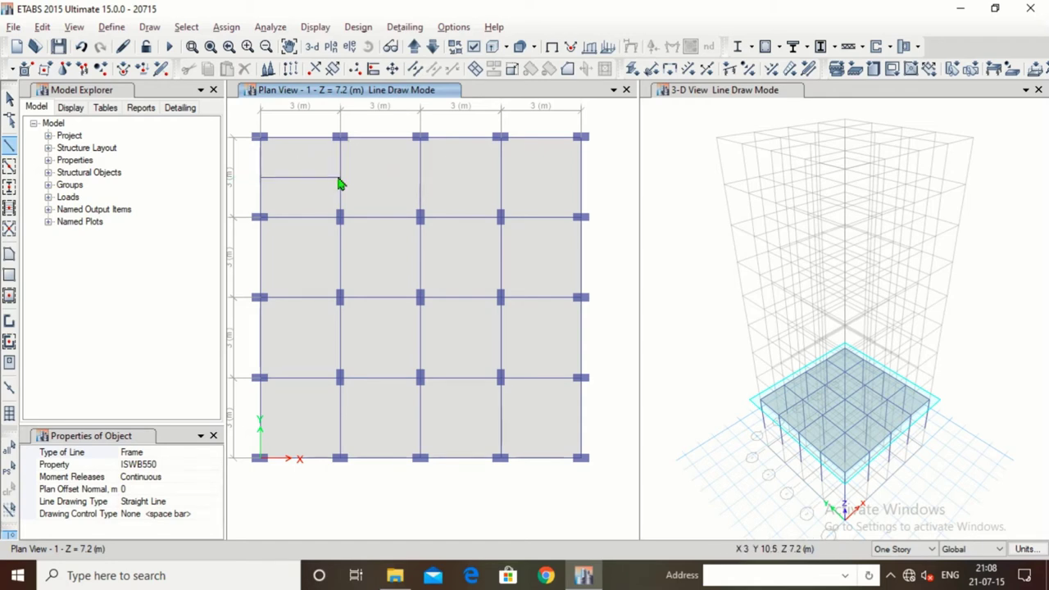
{"action": "key", "text": "Escape"}
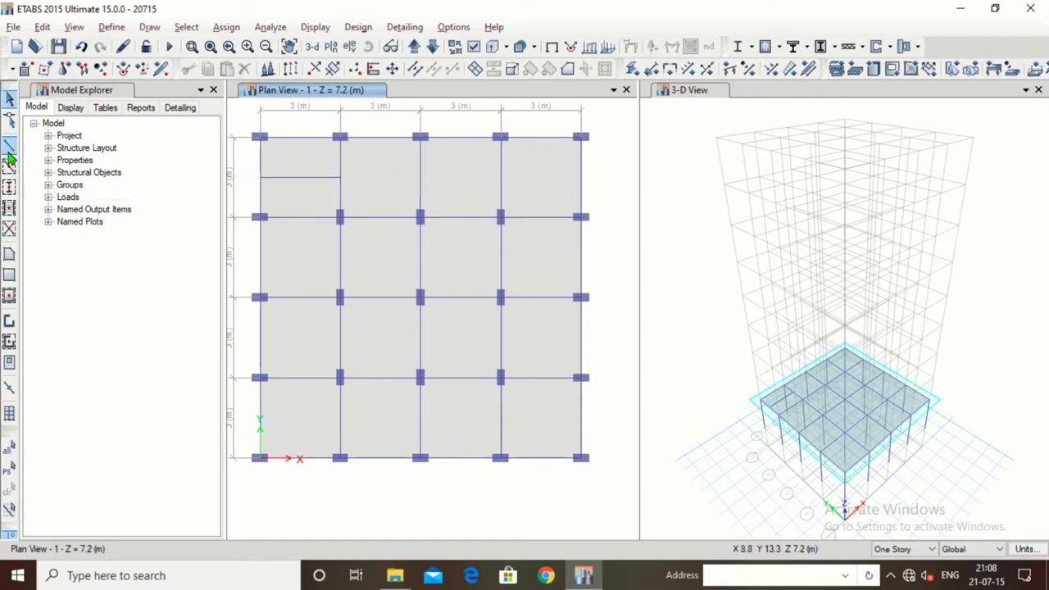
Draw a vertical beam from the top beam's 1.5 m midpoint down to the bay's lower beam
{"action": "left_click", "coordinate": [9, 145]}
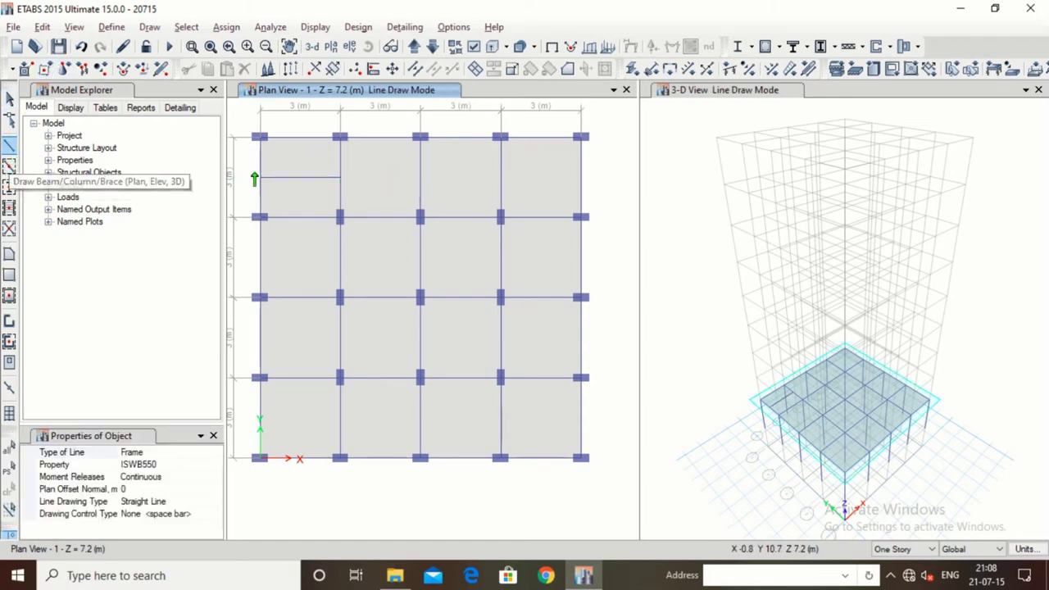
{"action": "left_click", "coordinate": [300, 137]}
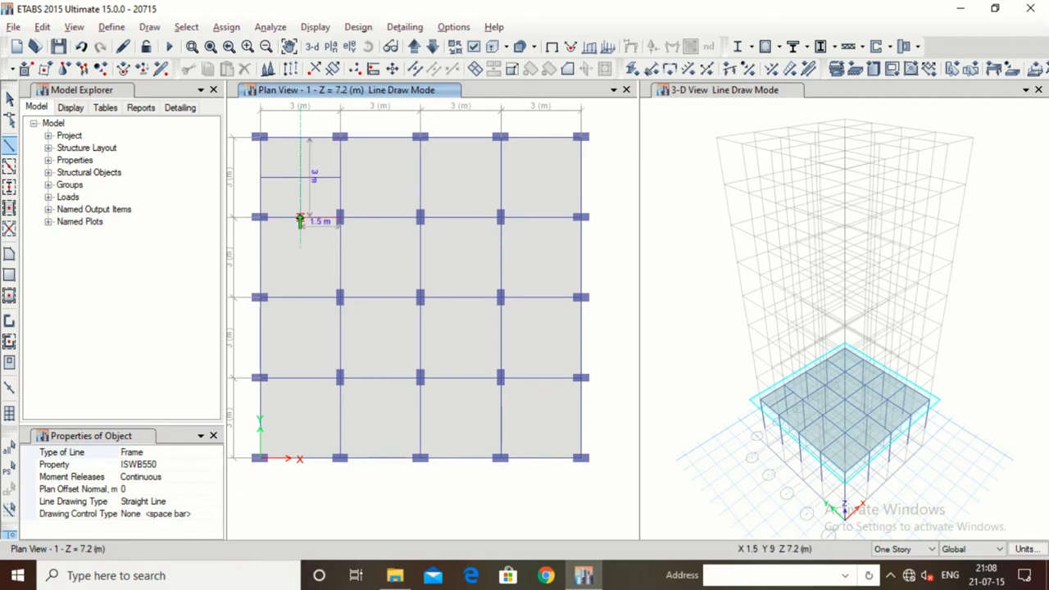
{"action": "left_click", "coordinate": [300, 220]}
{"action": "key", "text": "Escape"}
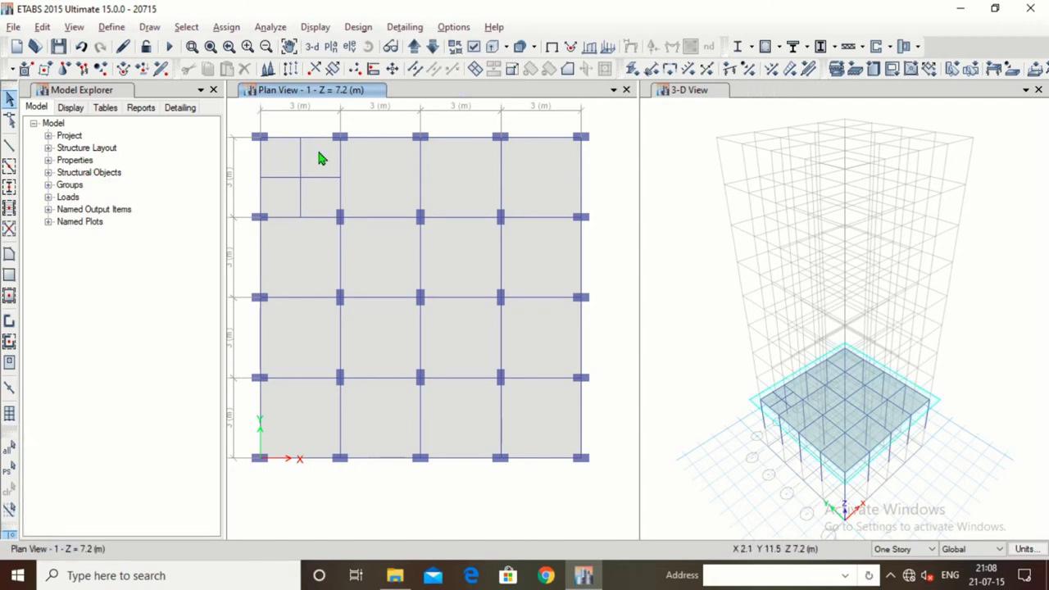
{"action": "scroll", "coordinate": [293, 176], "scroll_direction": "up", "scroll_amount": 3}
{"action": "scroll", "coordinate": [293, 177], "scroll_direction": "down", "scroll_amount": 3}
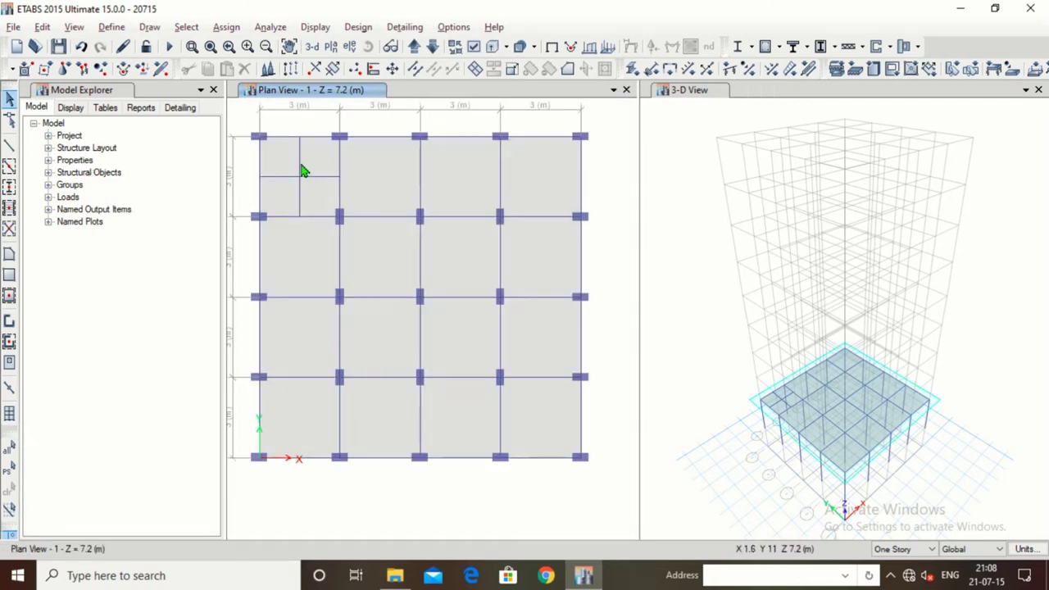
Divide both secondary beams at their intersection using Divide Frames
{"action": "left_click", "coordinate": [302, 170]}
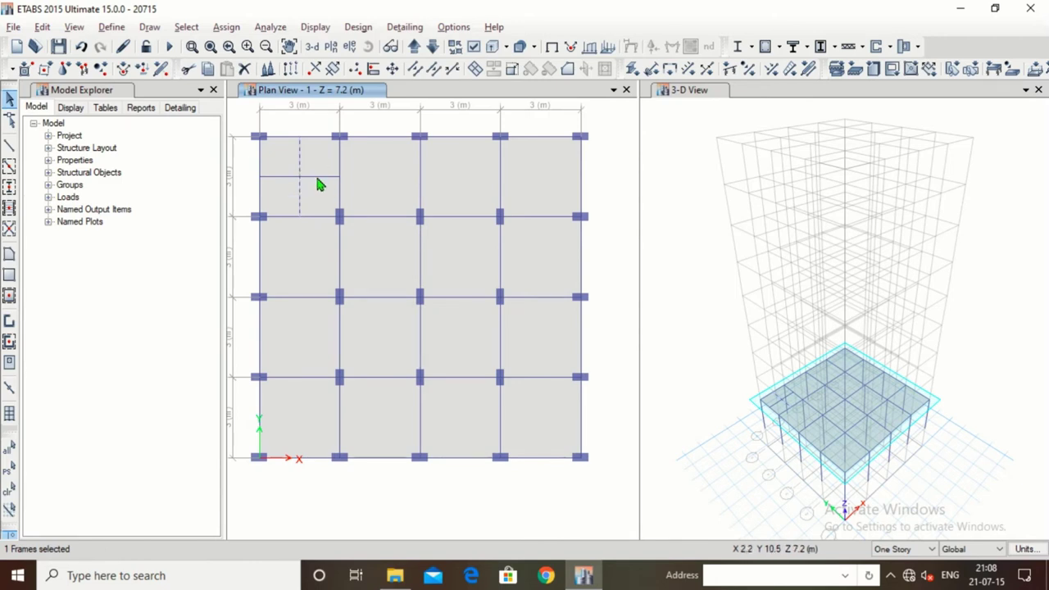
{"action": "left_click", "coordinate": [319, 183], "text": "ctrl"}
{"action": "left_click", "coordinate": [566, 345]}
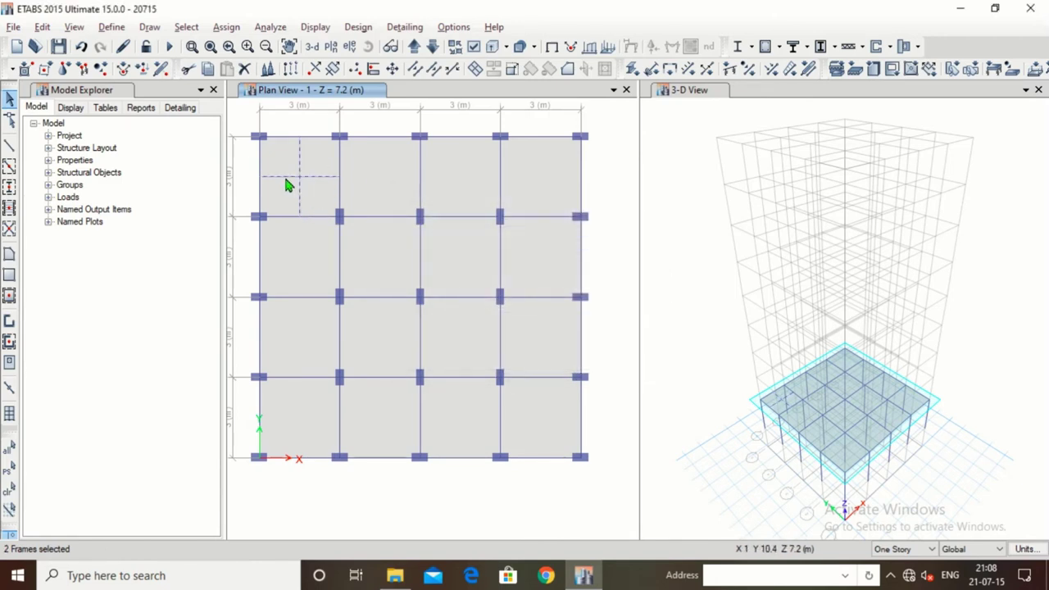
{"action": "left_click", "coordinate": [42, 26]}
{"action": "mouse_move", "coordinate": [103, 385]}
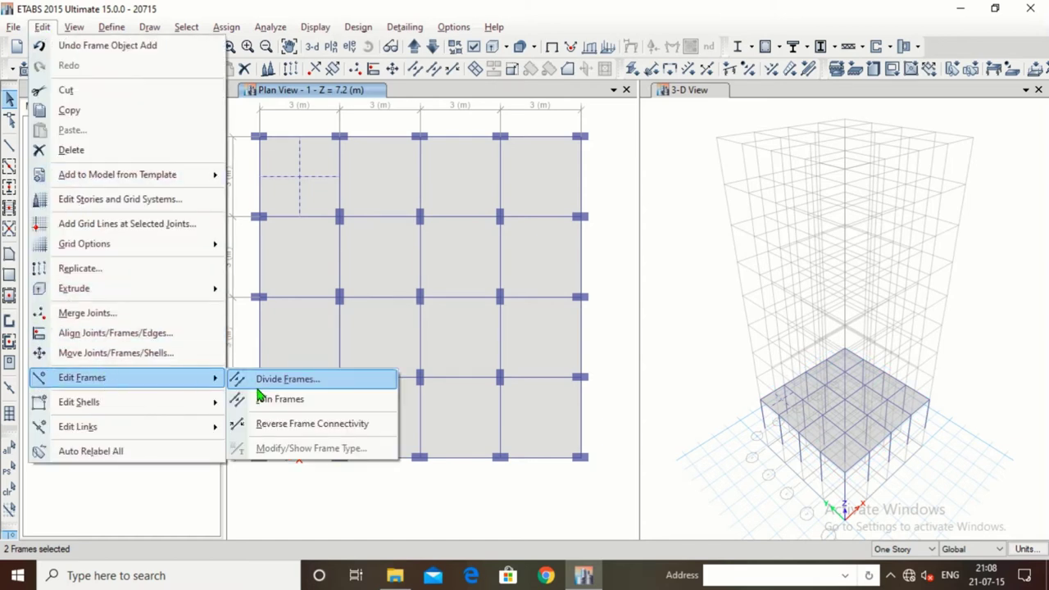
{"action": "left_click", "coordinate": [287, 379]}
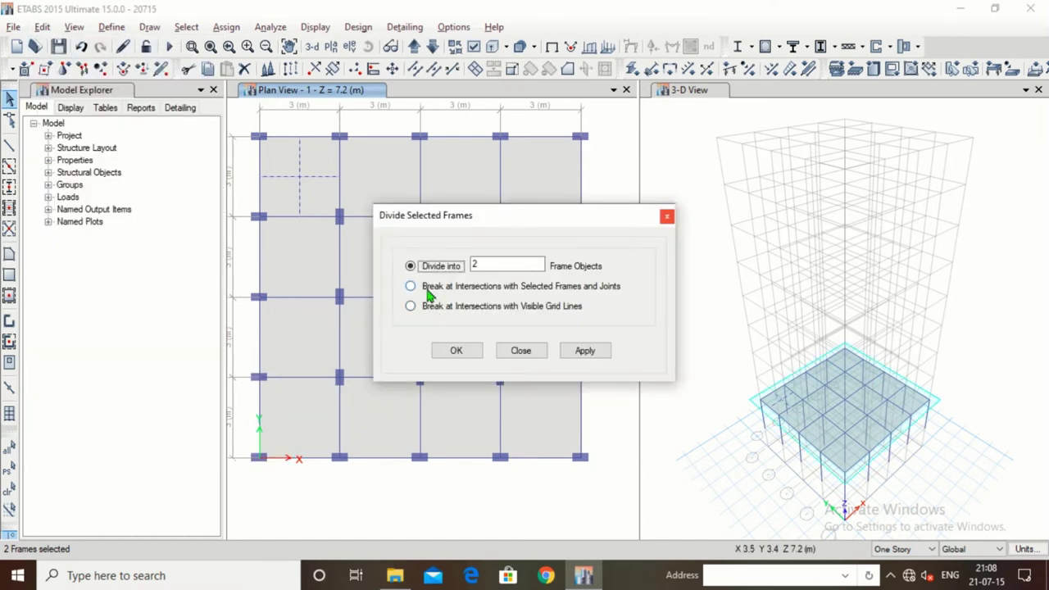
{"action": "left_click", "coordinate": [424, 288]}
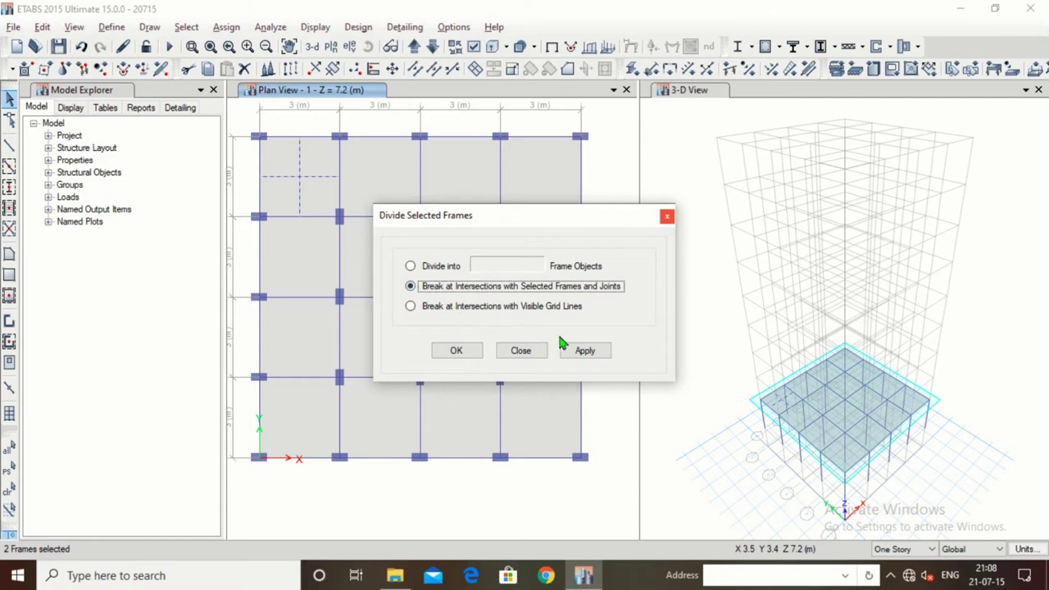
{"action": "left_click", "coordinate": [576, 353]}
{"action": "left_click", "coordinate": [520, 353]}
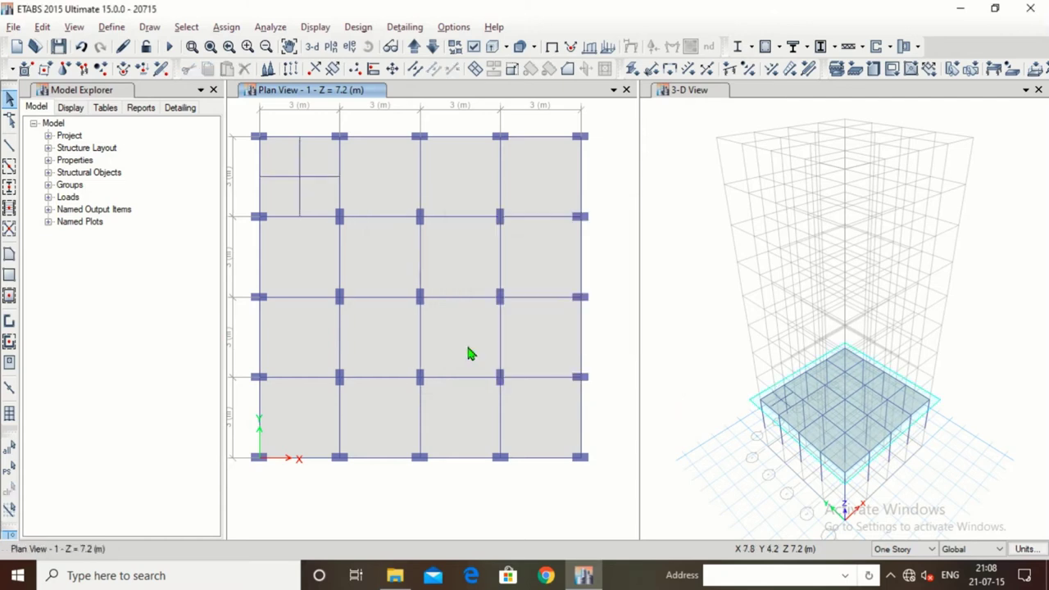
Join the two halves of the horizontal secondary beam back into one member
{"action": "left_click", "coordinate": [301, 203]}
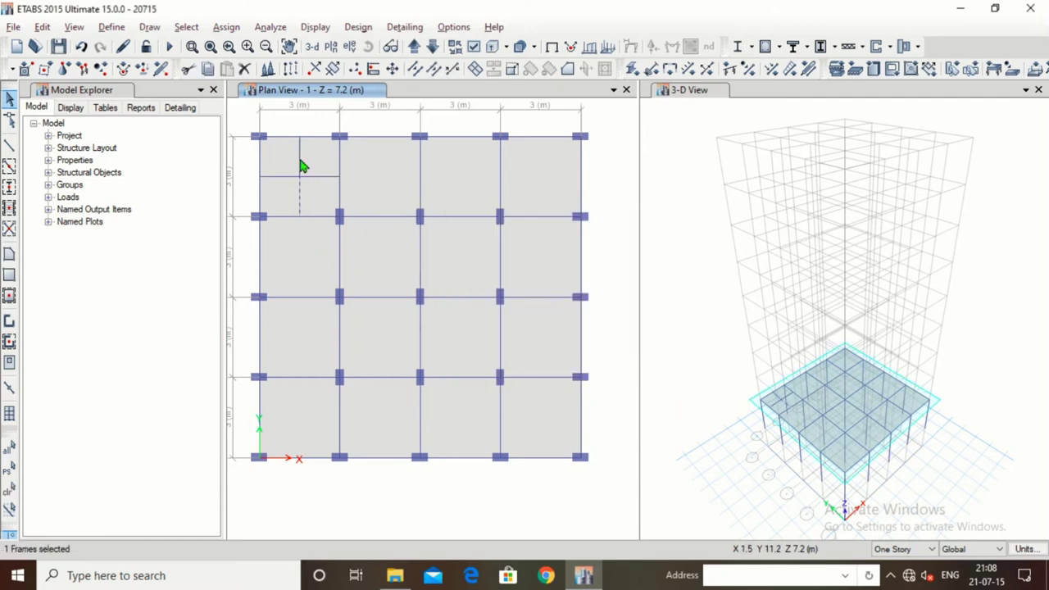
{"action": "key", "text": "ctrl+q"}
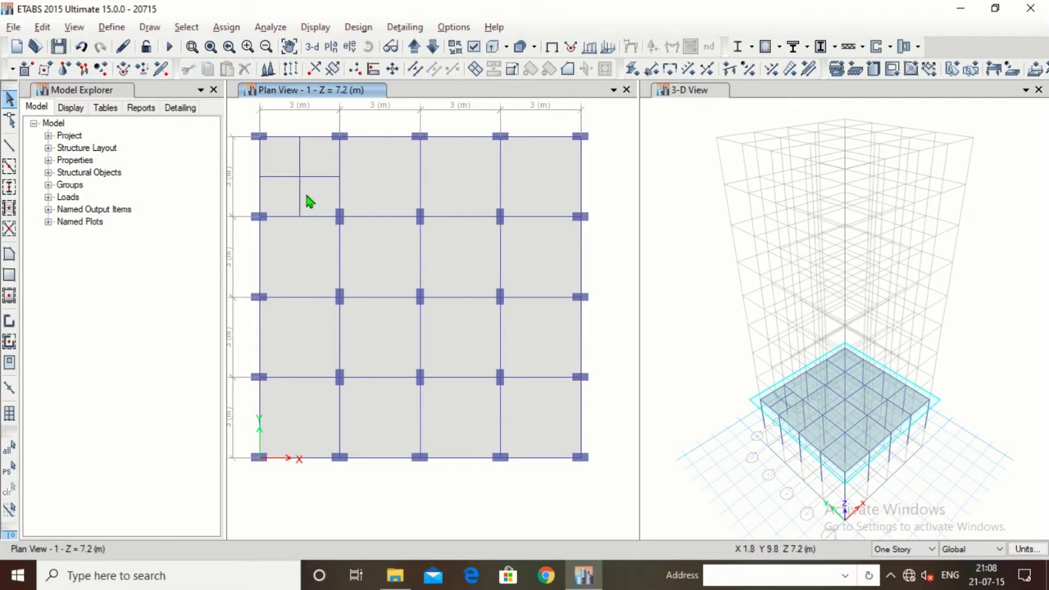
{"action": "key", "text": "ctrl+p"}
{"action": "key", "text": "ctrl+q"}
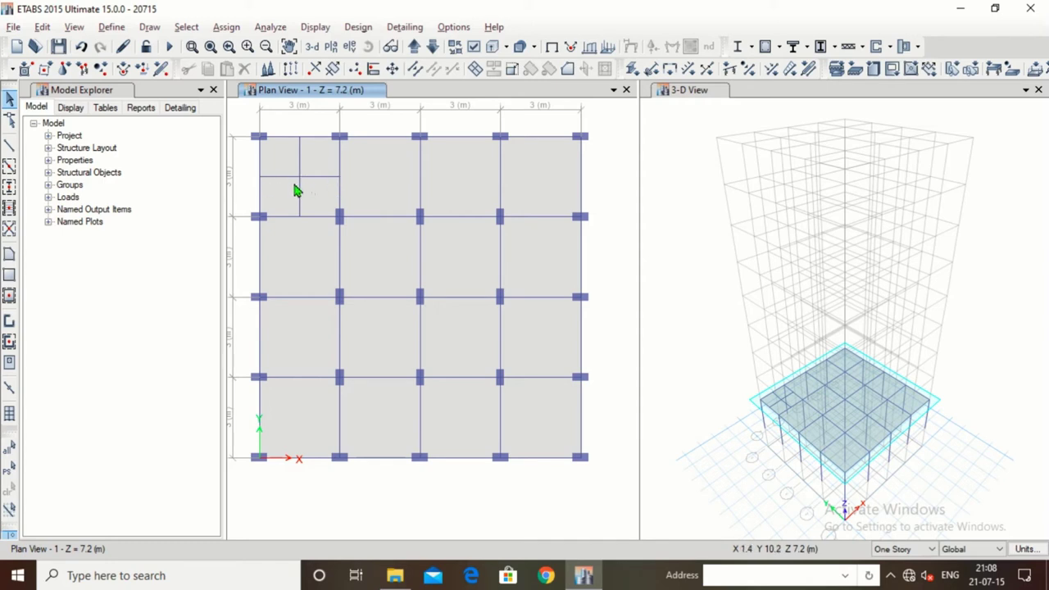
{"action": "left_click", "coordinate": [285, 186]}
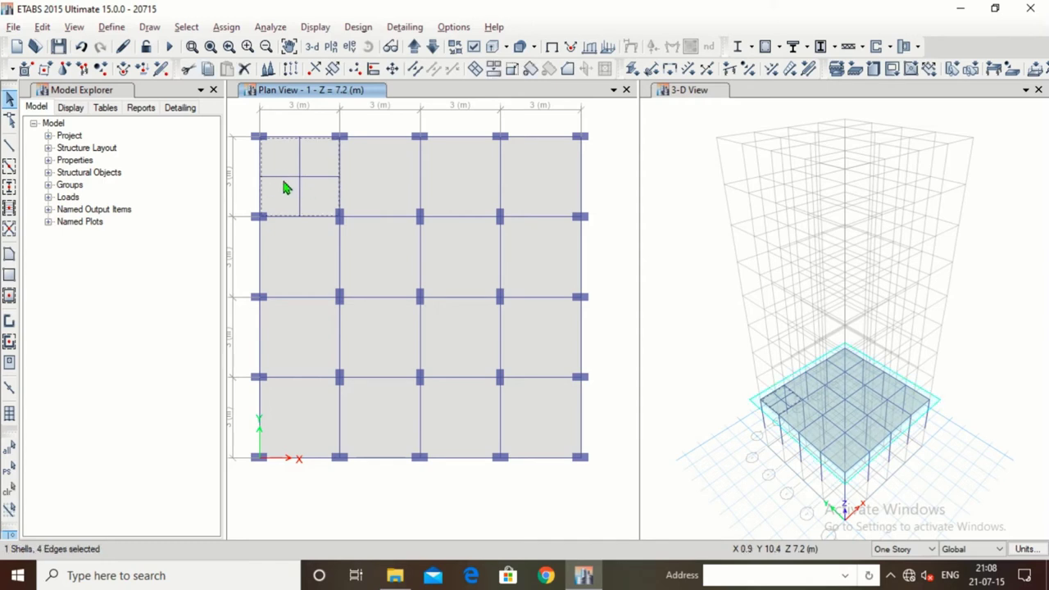
{"action": "left_click", "coordinate": [285, 185]}
{"action": "left_click", "coordinate": [287, 178]}
{"action": "left_click", "coordinate": [324, 177]}
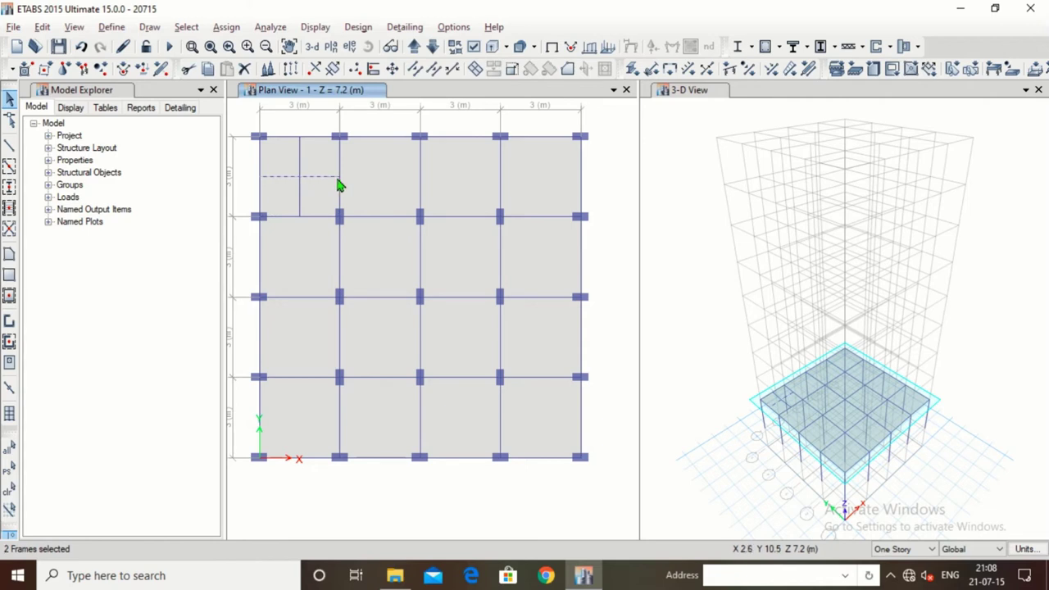
{"action": "left_click", "coordinate": [41, 26]}
{"action": "mouse_move", "coordinate": [103, 378]}
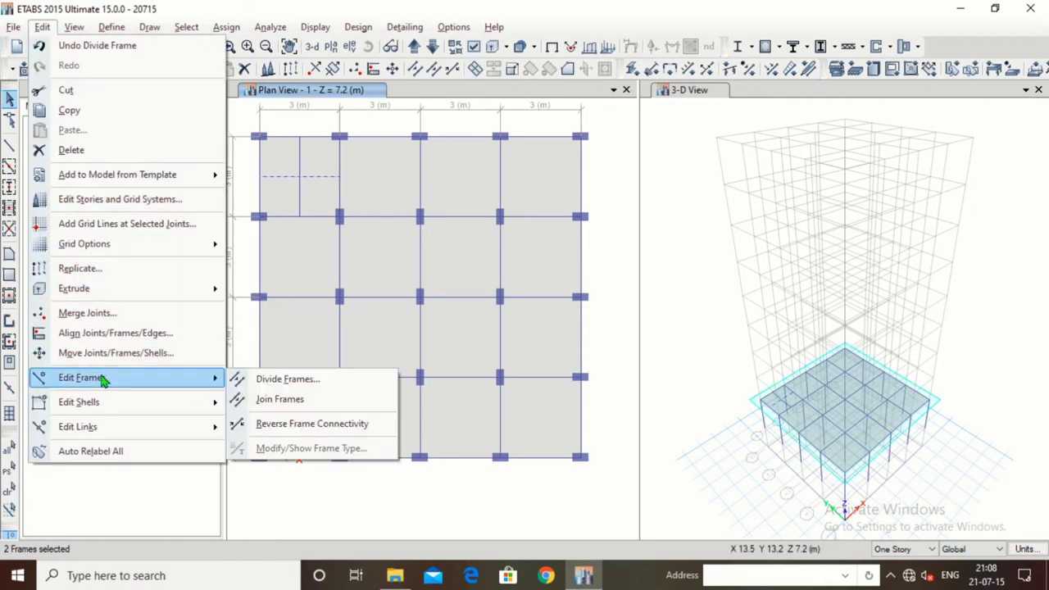
{"action": "left_click", "coordinate": [279, 400]}
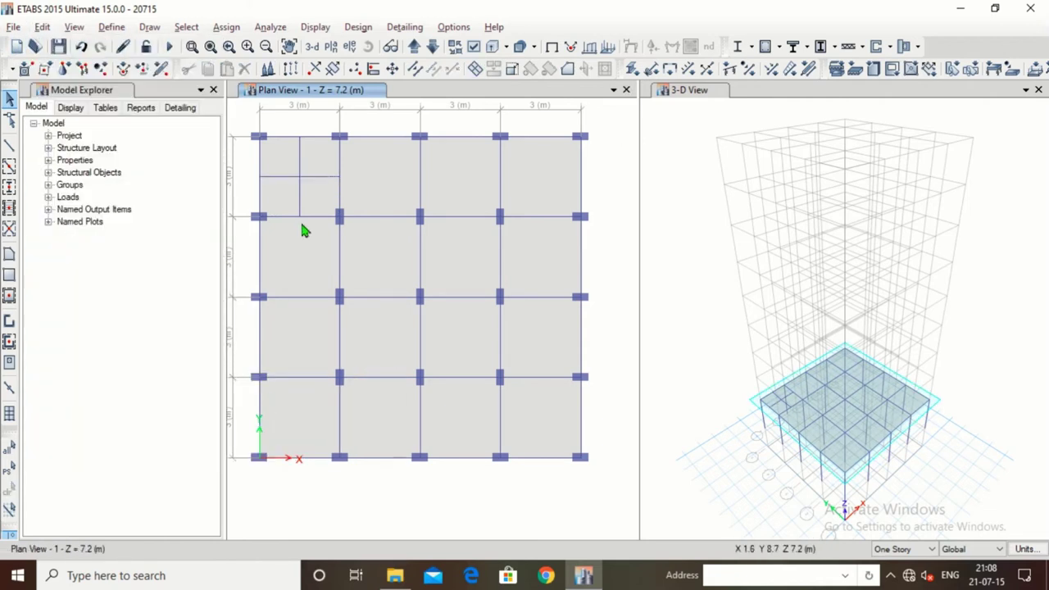
Check the split vertical beam halves, then select the horizontal secondary beam
{"action": "left_click", "coordinate": [302, 176]}
{"action": "left_click", "coordinate": [300, 169]}
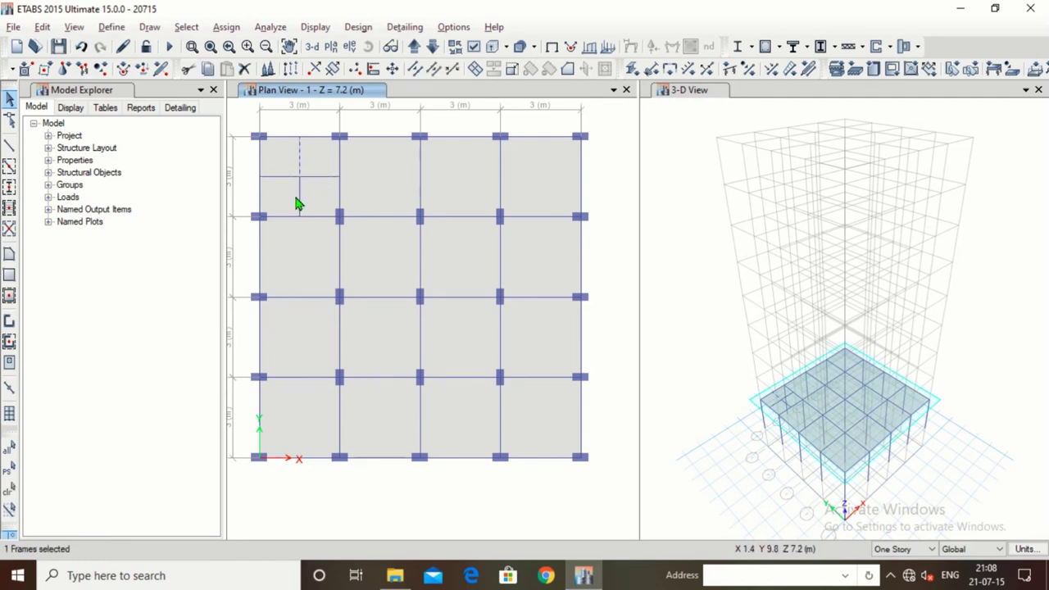
{"action": "left_click", "coordinate": [299, 203]}
{"action": "left_click", "coordinate": [300, 173]}
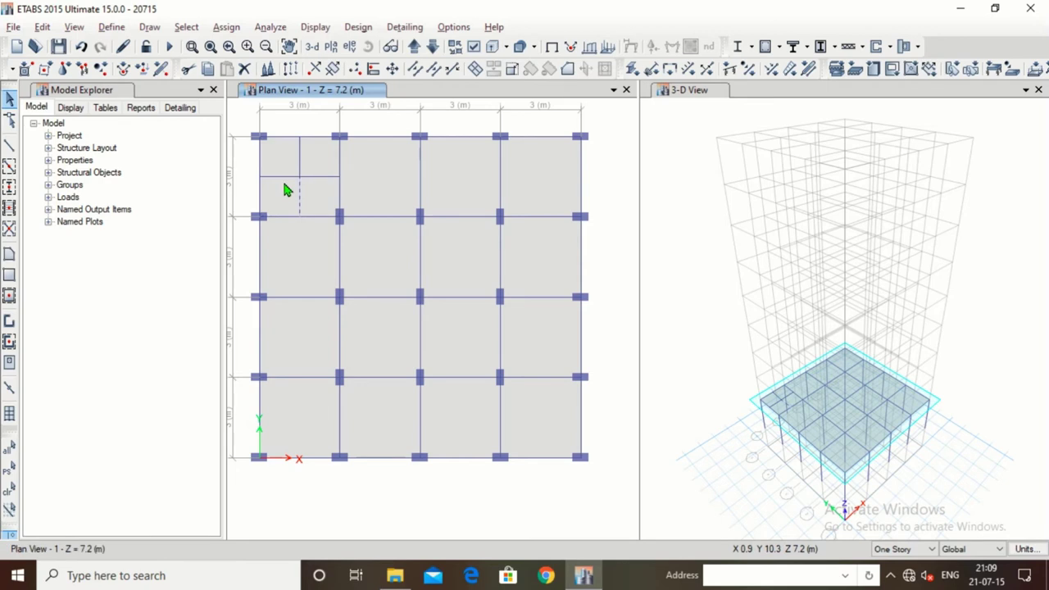
{"action": "left_click", "coordinate": [298, 187]}
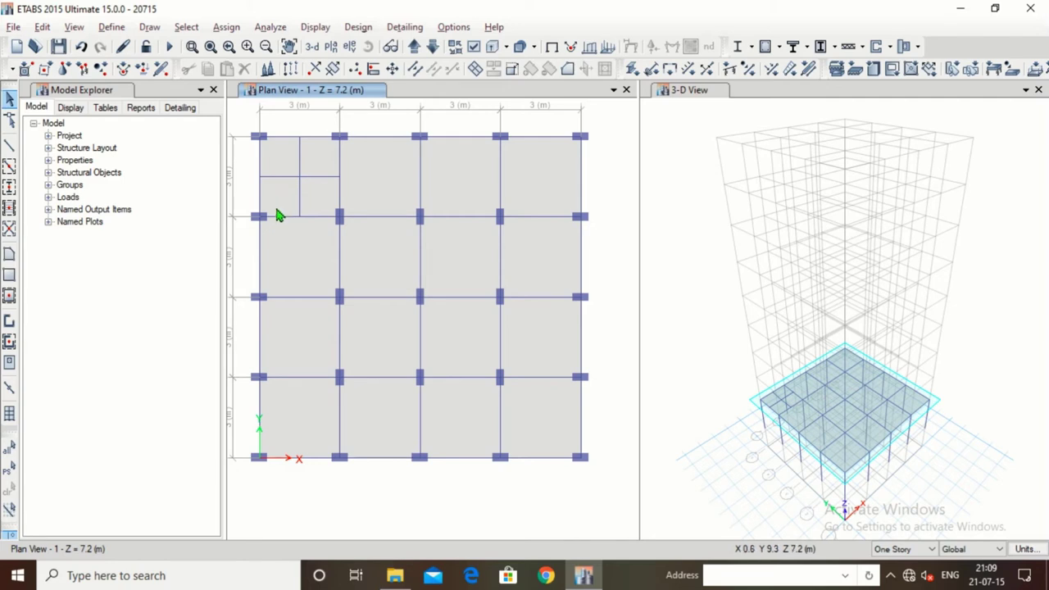
{"action": "left_click", "coordinate": [300, 168]}
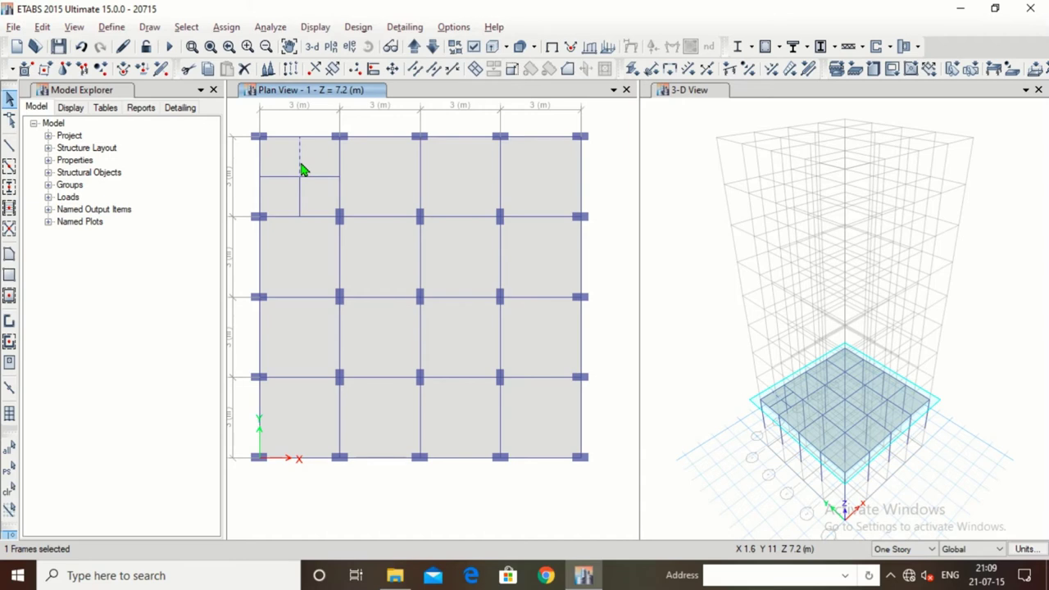
{"action": "left_click", "coordinate": [300, 169]}
{"action": "left_click", "coordinate": [318, 179]}
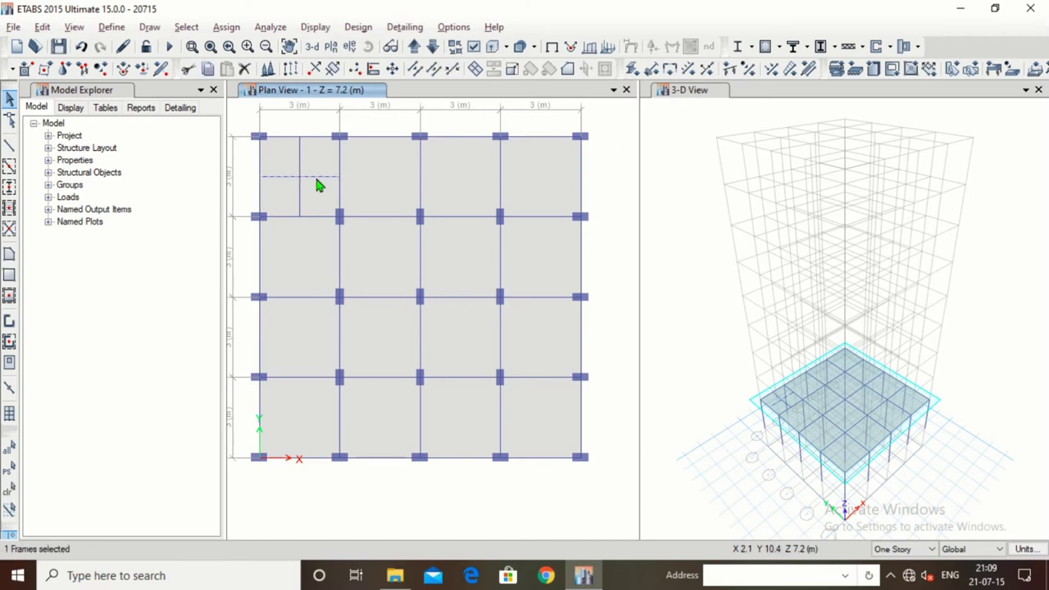
{"action": "left_click", "coordinate": [42, 27]}
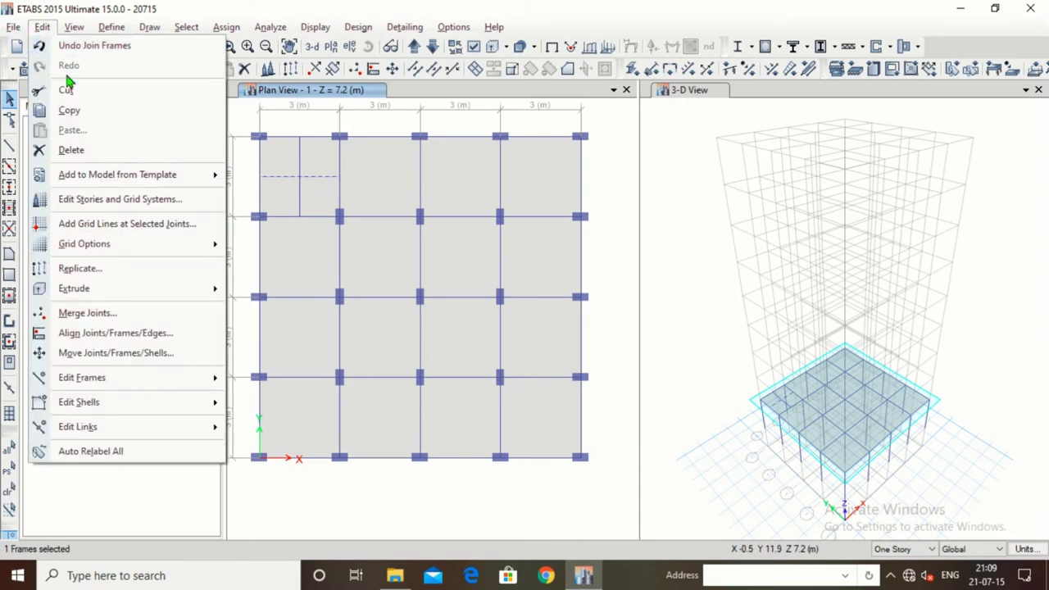
Open the Replicate dialog for the selected beam, then cancel it
{"action": "left_click", "coordinate": [119, 270]}
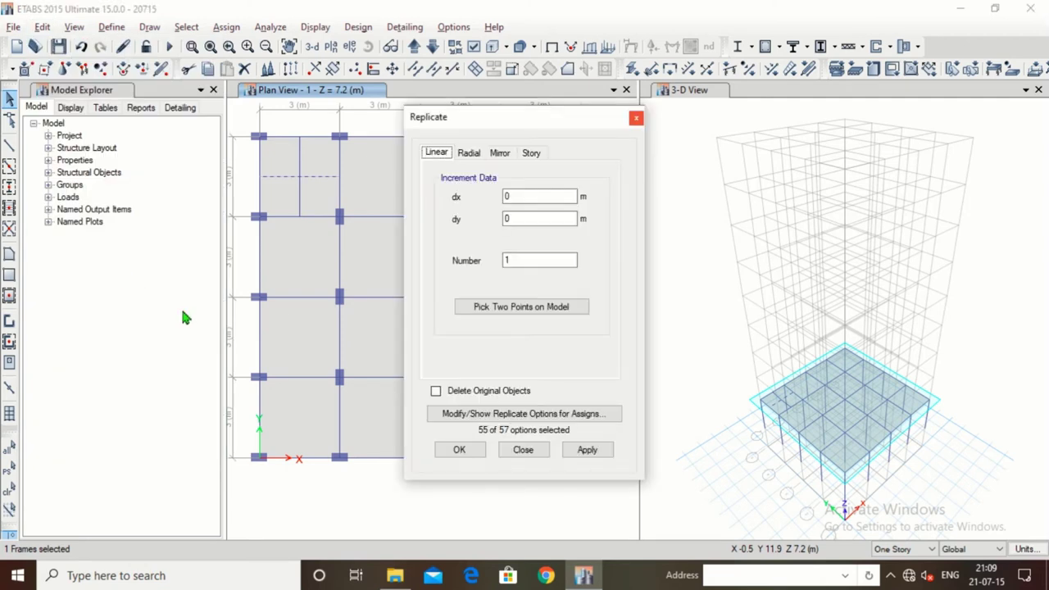
{"action": "left_click", "coordinate": [509, 217]}
{"action": "double_click", "coordinate": [519, 197]}
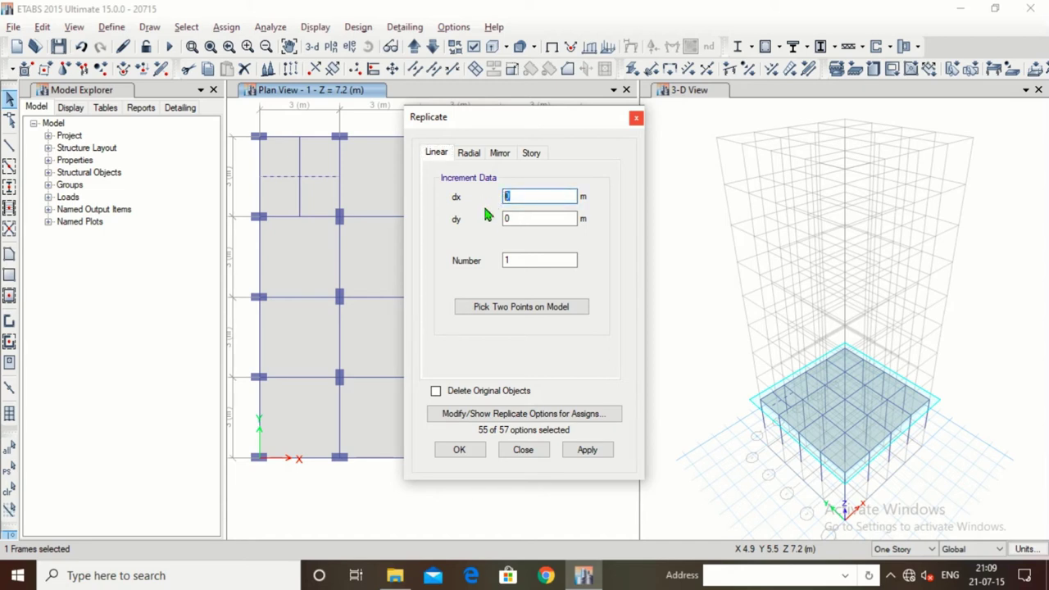
{"action": "key", "text": "Escape"}
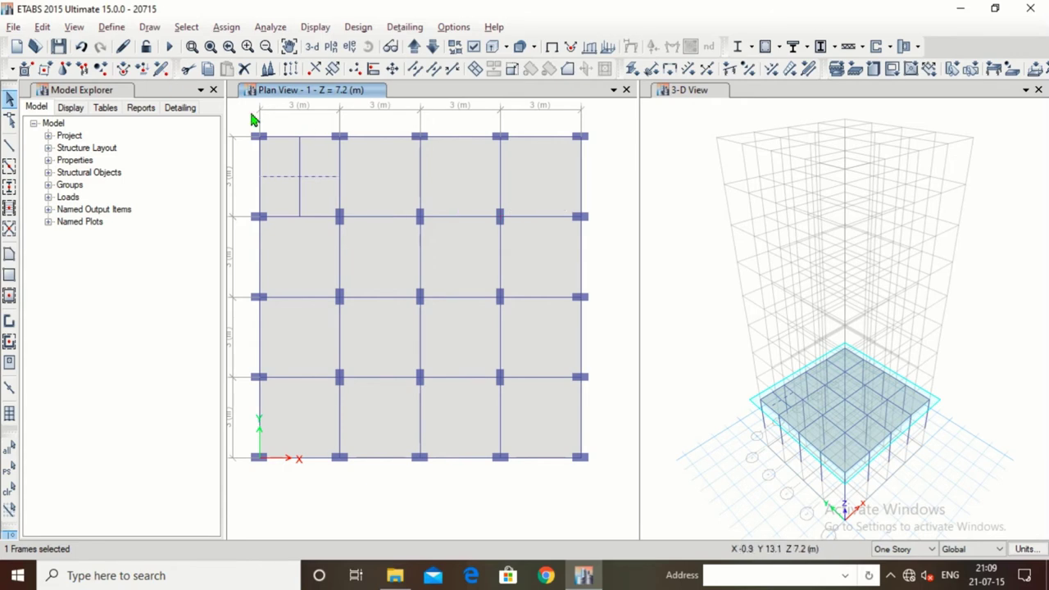
Replicate the horizontal secondary beam with dy = 5 m
{"action": "left_click", "coordinate": [42, 27]}
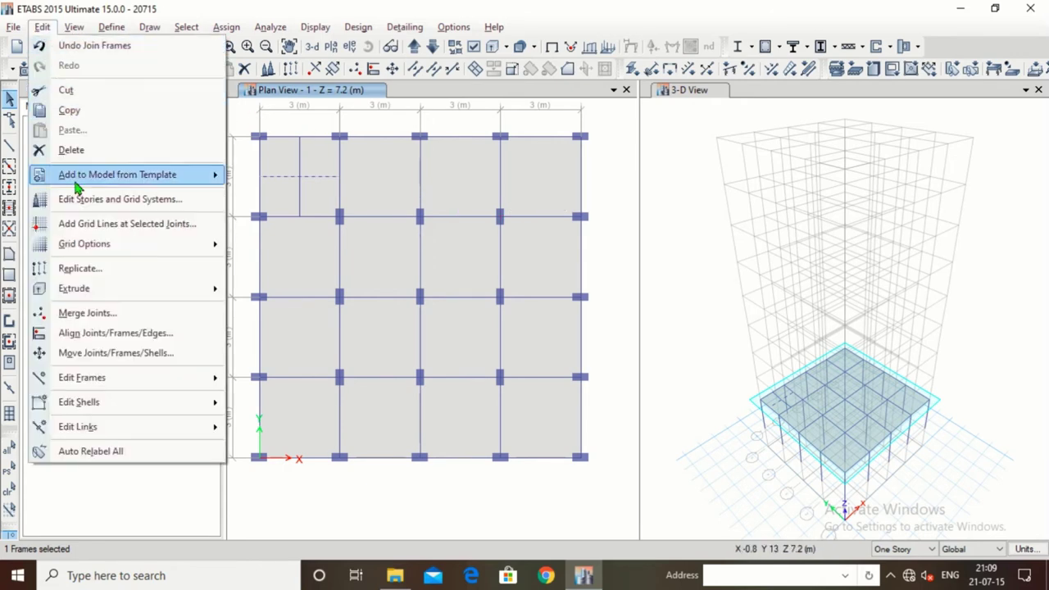
{"action": "left_click", "coordinate": [96, 270]}
{"action": "left_click", "coordinate": [511, 219]}
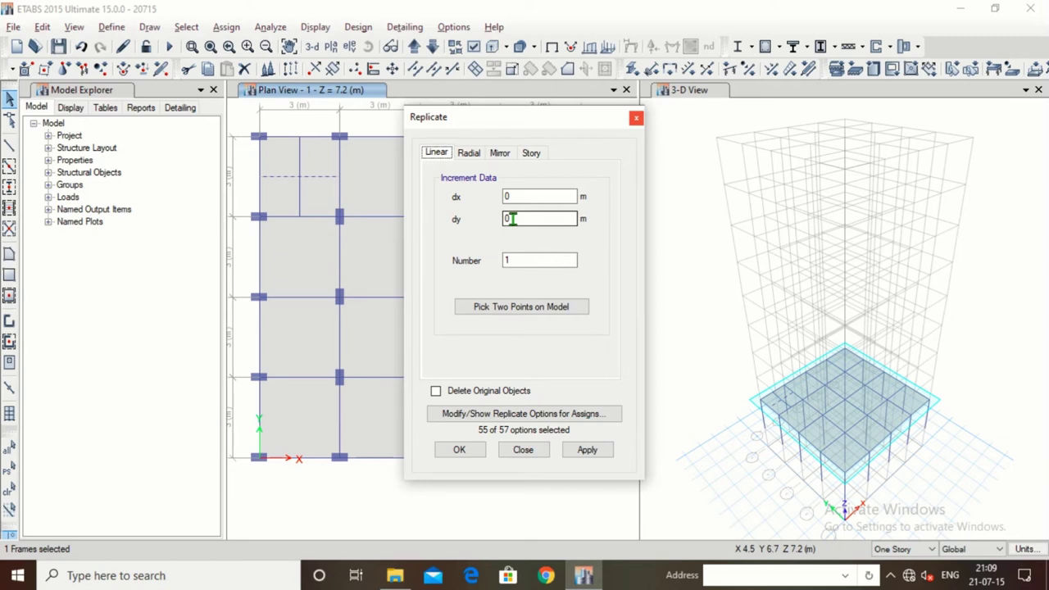
{"action": "double_click", "coordinate": [511, 219]}
{"action": "type", "text": "5"}
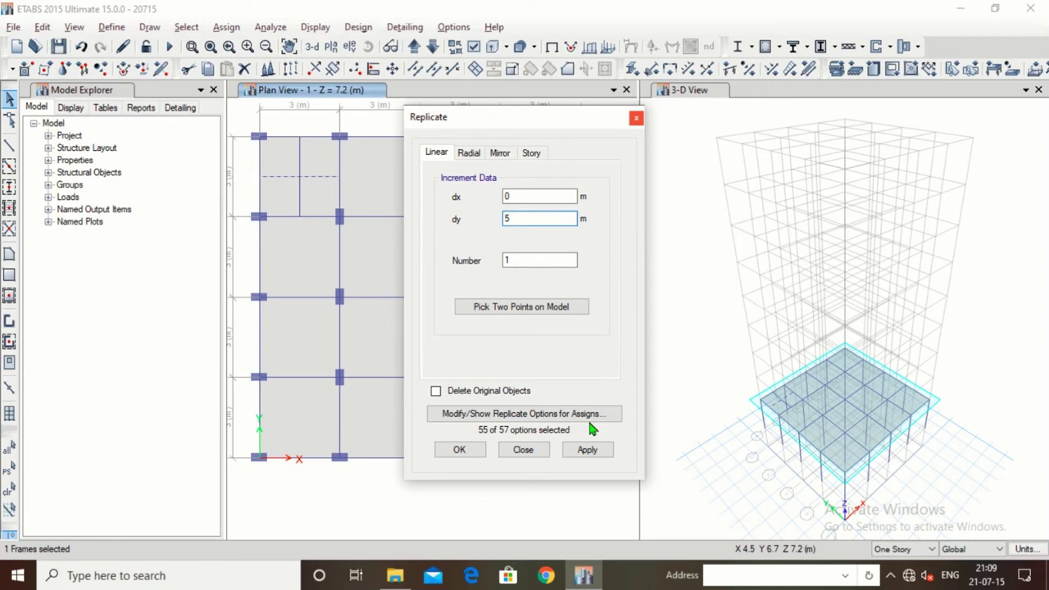
{"action": "left_click", "coordinate": [597, 451]}
{"action": "left_click", "coordinate": [589, 451]}
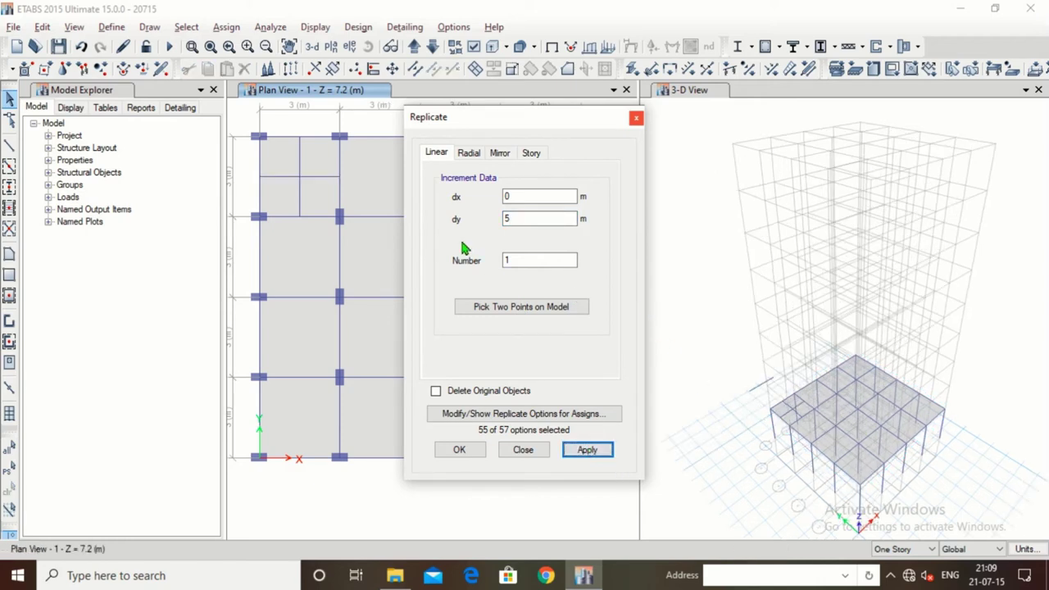
{"action": "scroll", "coordinate": [280, 184], "scroll_direction": "down", "scroll_amount": 3}
{"action": "scroll", "coordinate": [305, 215], "scroll_direction": "up", "scroll_amount": 3}
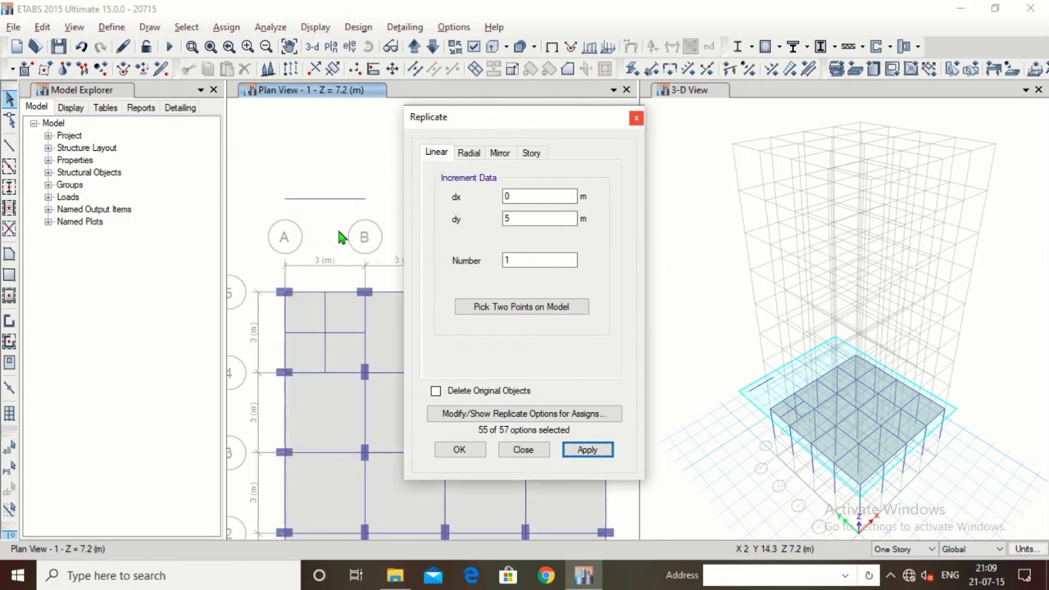
Undo that replication and apply again with dy changed to -5 m
{"action": "left_click", "coordinate": [80, 47]}
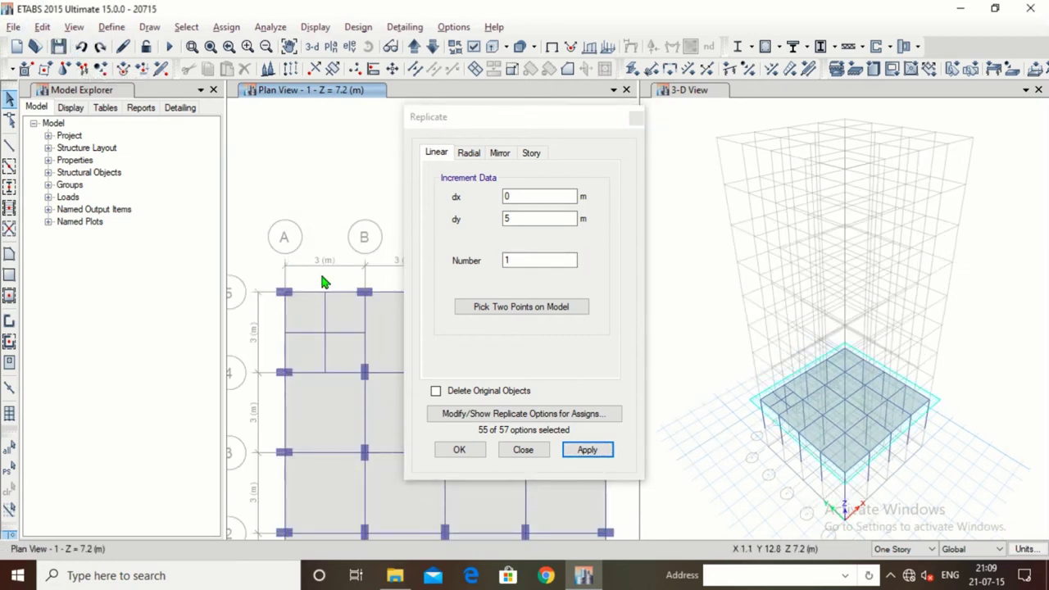
{"action": "double_click", "coordinate": [506, 219]}
{"action": "key", "text": "BackSpace"}
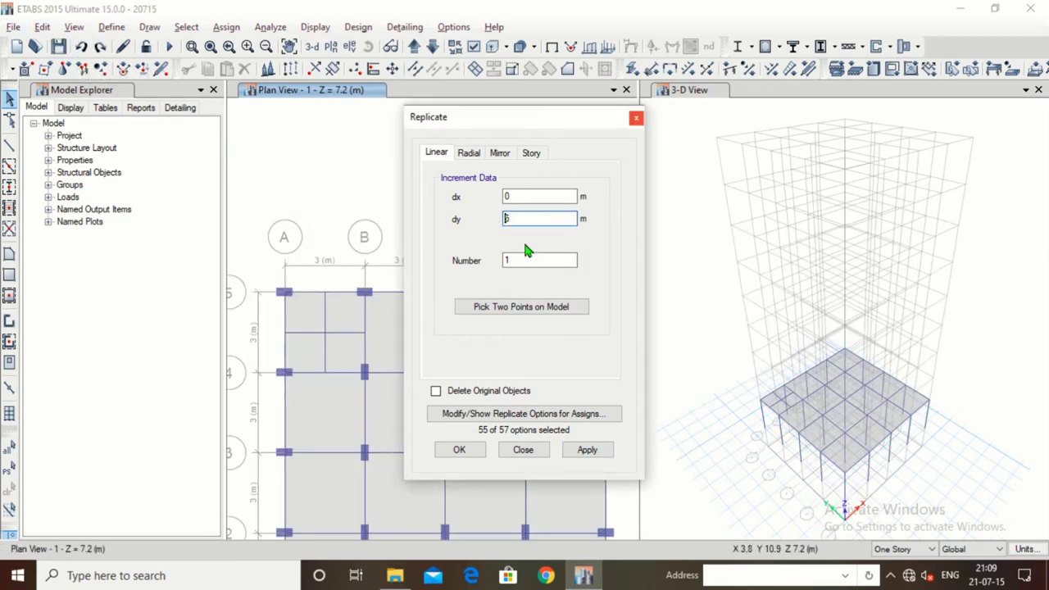
{"action": "type", "text": "-"}
{"action": "left_click", "coordinate": [584, 449]}
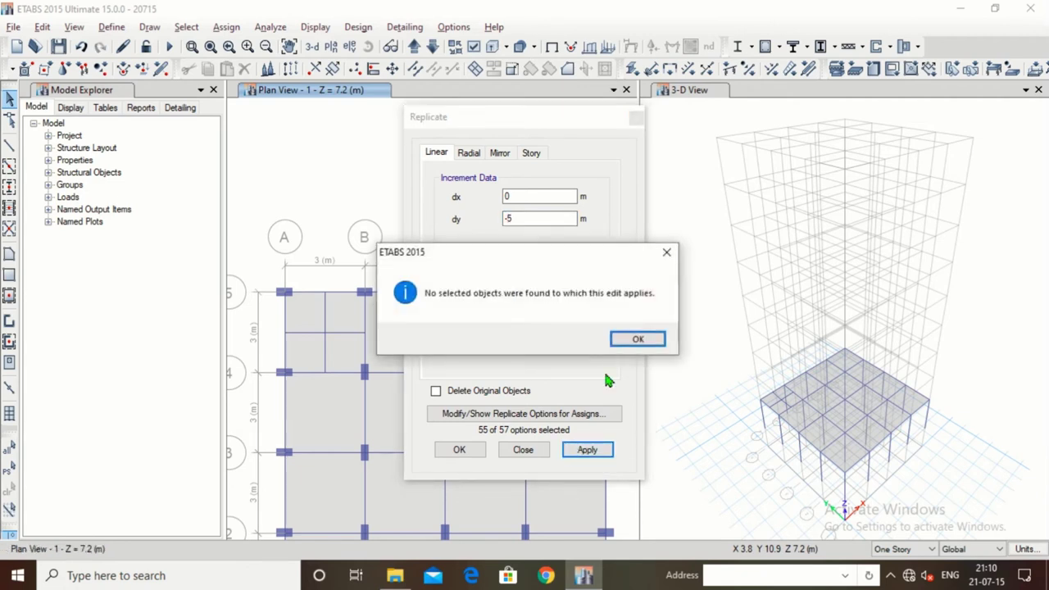
Dismiss the no-selection warning and select the top-left bay's secondary beam
{"action": "left_click", "coordinate": [637, 339]}
{"action": "left_click", "coordinate": [345, 334]}
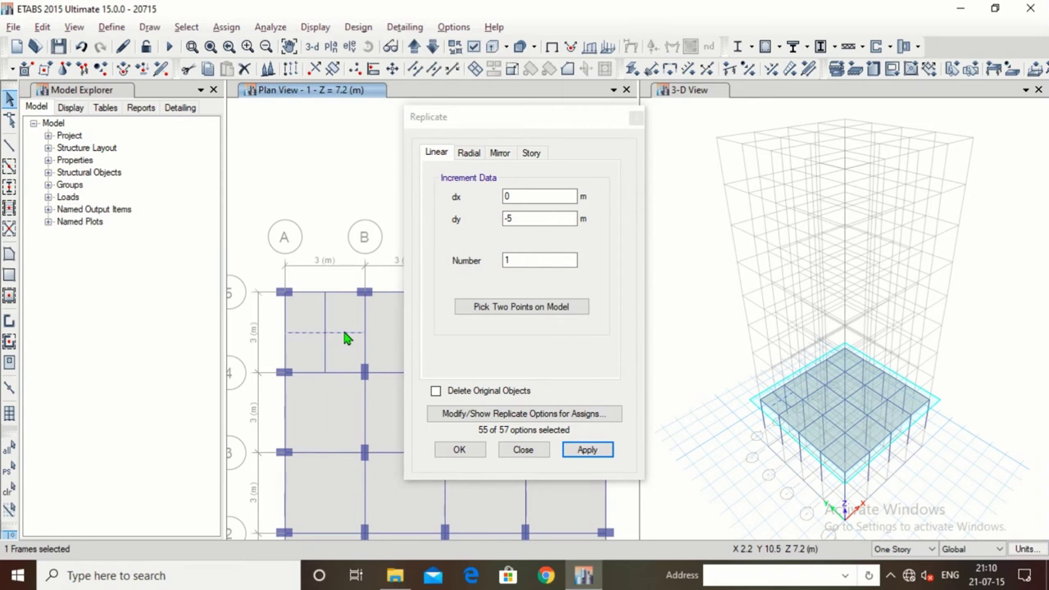
{"action": "left_click", "coordinate": [578, 451]}
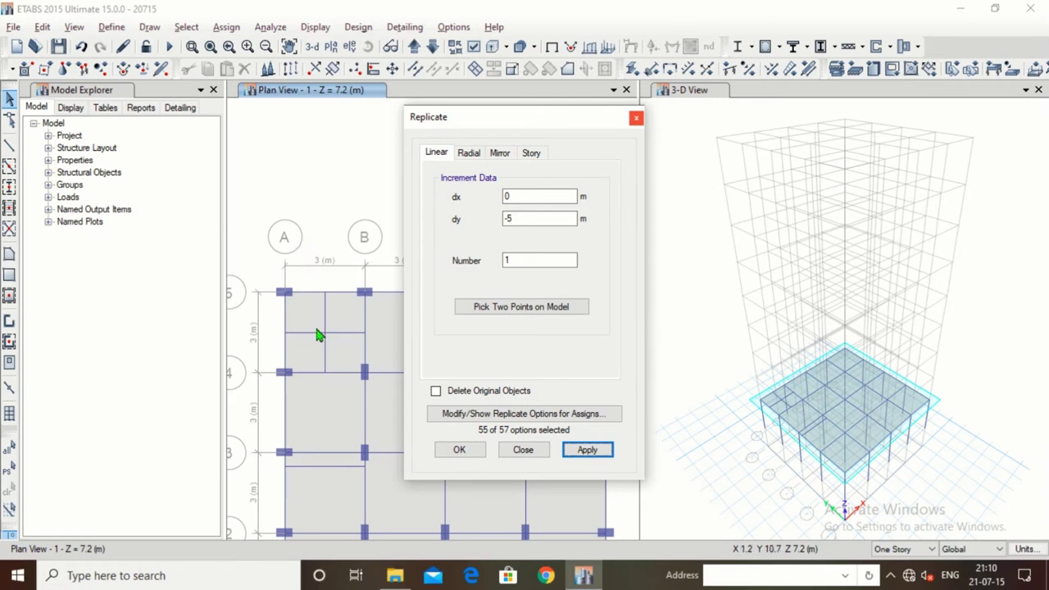
{"action": "left_click", "coordinate": [131, 51]}
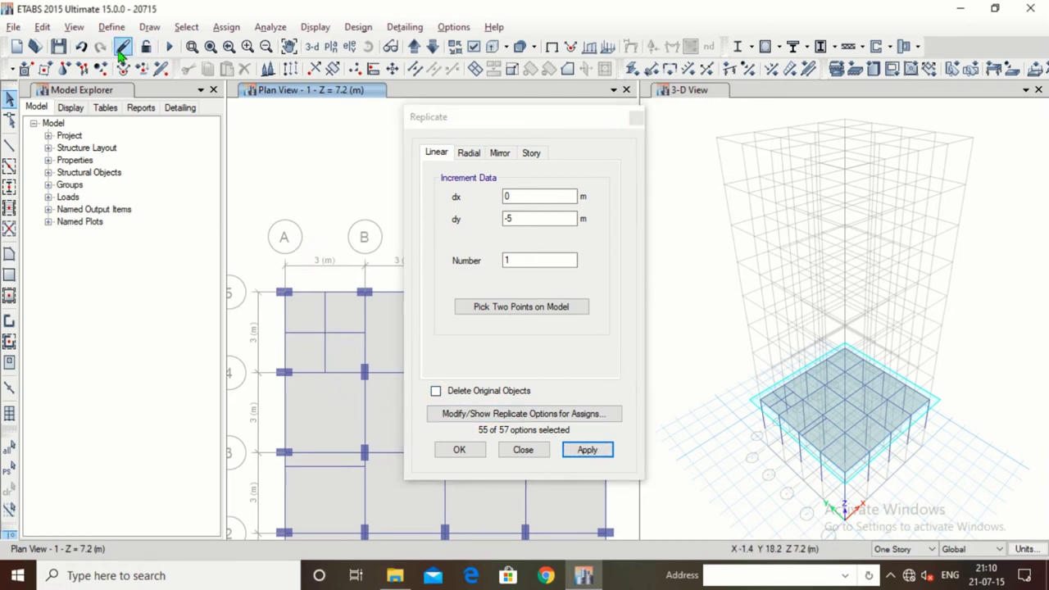
Set Linear replication to dy -2.5 m with Number 2, apply, and reselect the beam
{"action": "double_click", "coordinate": [508, 219]}
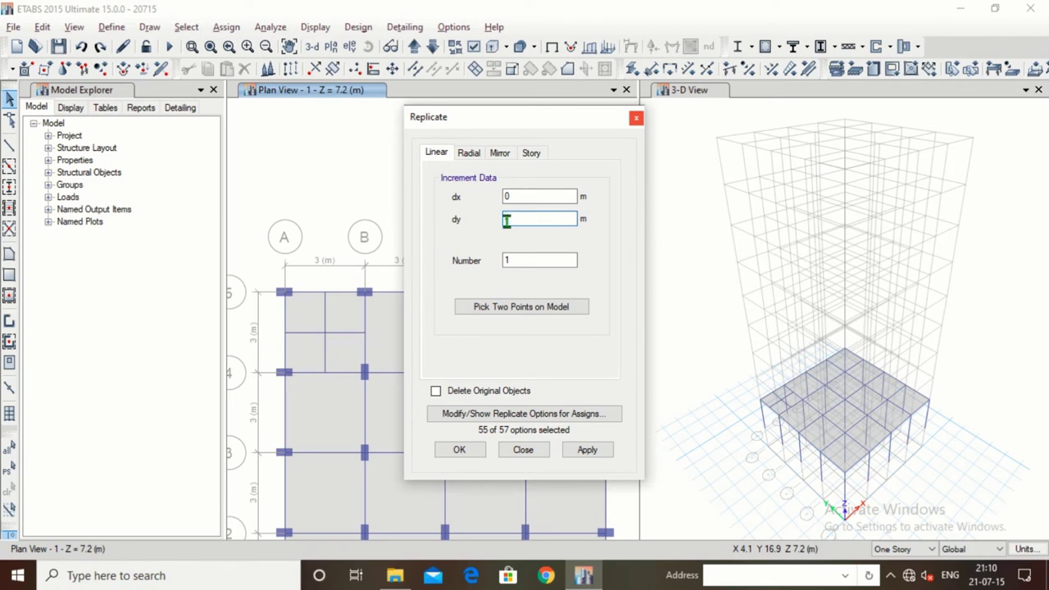
{"action": "type", "text": "-2.5"}
{"action": "key", "text": "Tab"}
{"action": "type", "text": "2"}
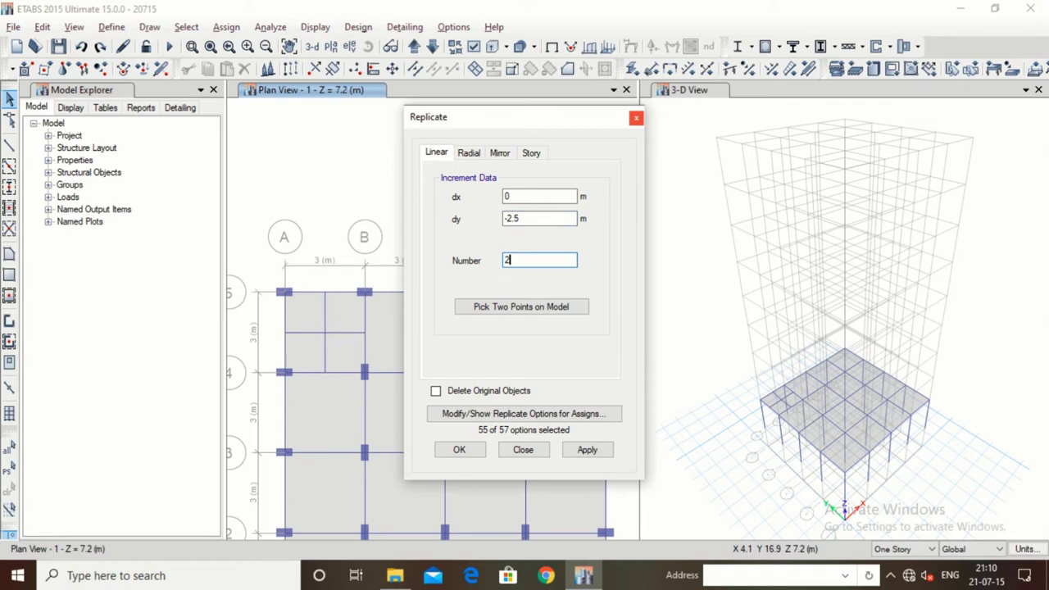
{"action": "left_click", "coordinate": [586, 450]}
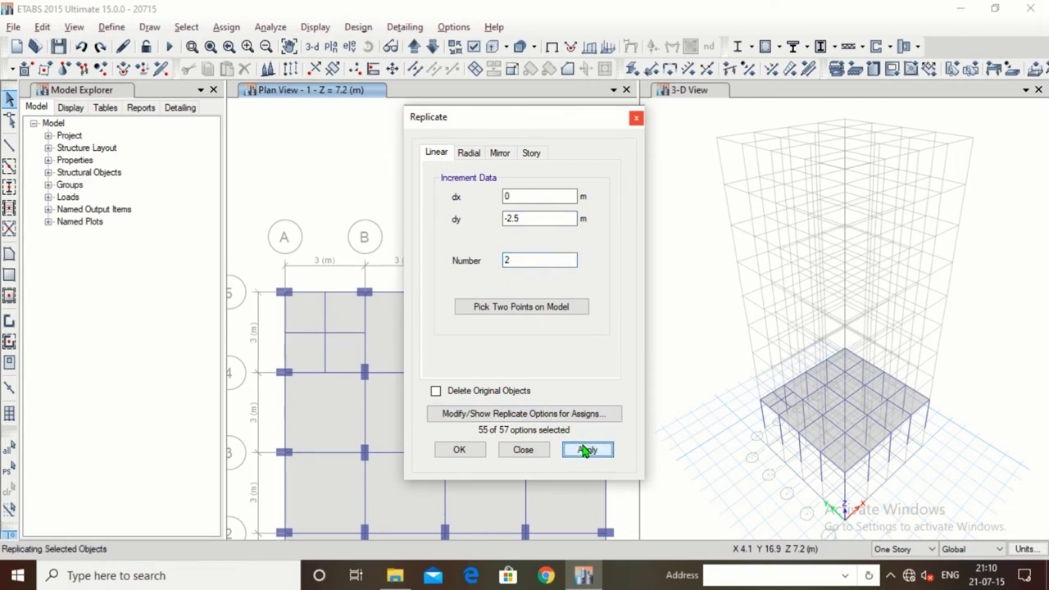
{"action": "left_click", "coordinate": [636, 339]}
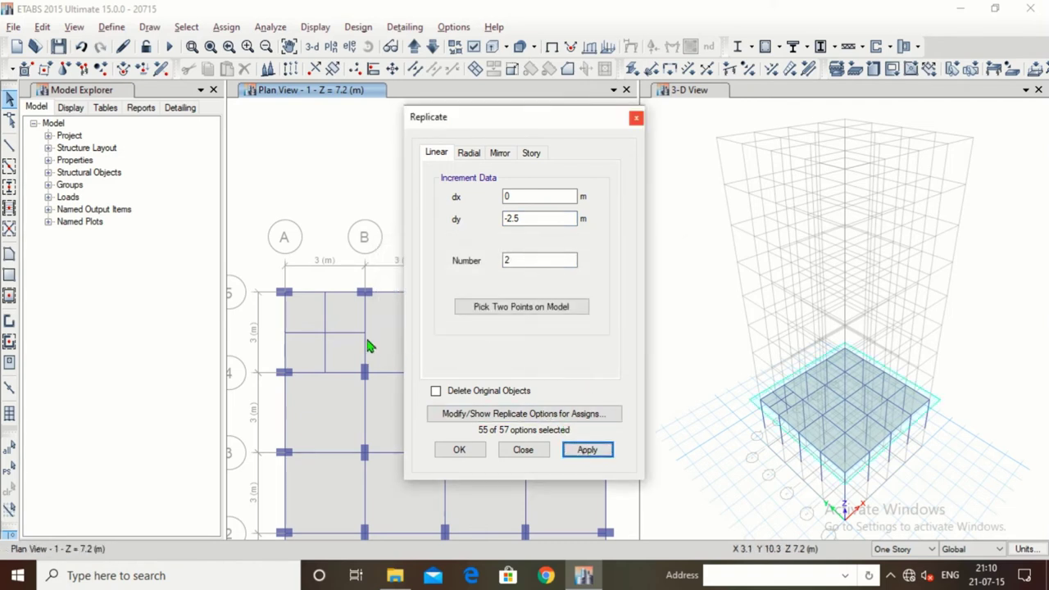
{"action": "left_click", "coordinate": [354, 334]}
Create the two -2.5 m beam copies, then delete both vertical secondary beam segments
{"action": "left_click", "coordinate": [599, 453]}
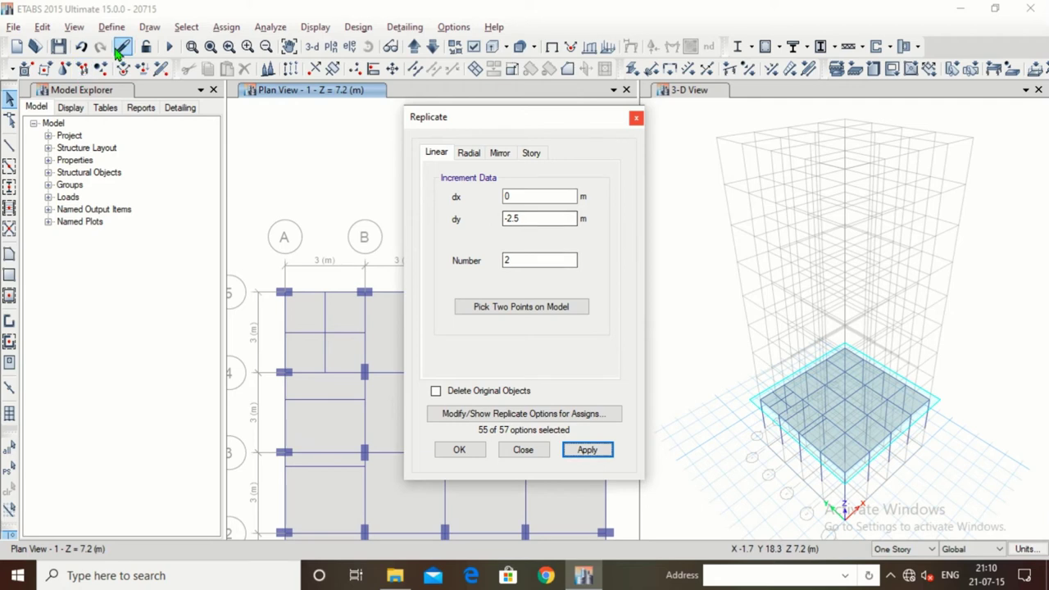
{"action": "left_click", "coordinate": [81, 47]}
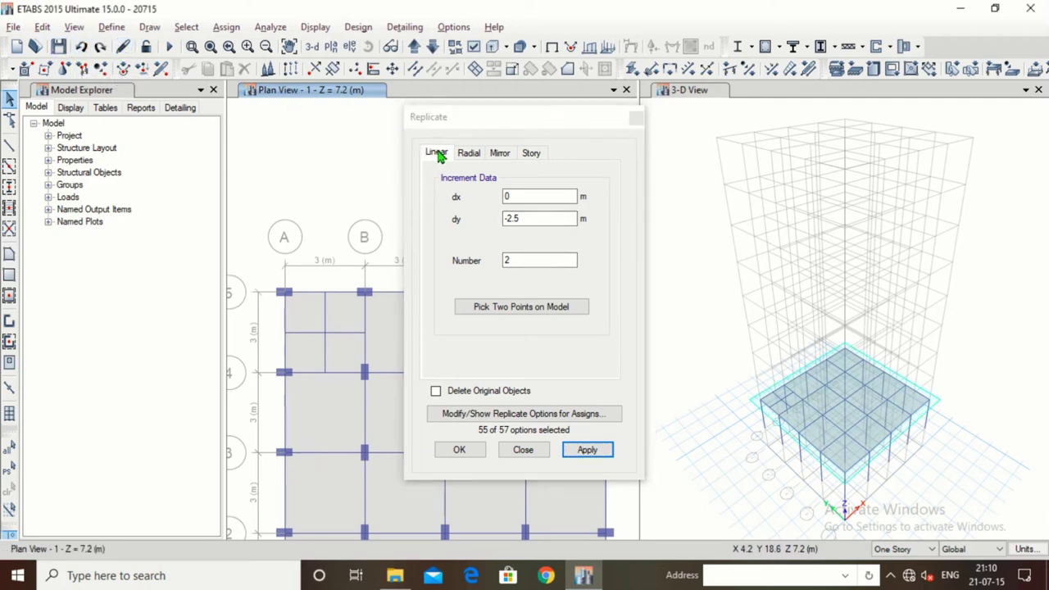
{"action": "left_click", "coordinate": [325, 323]}
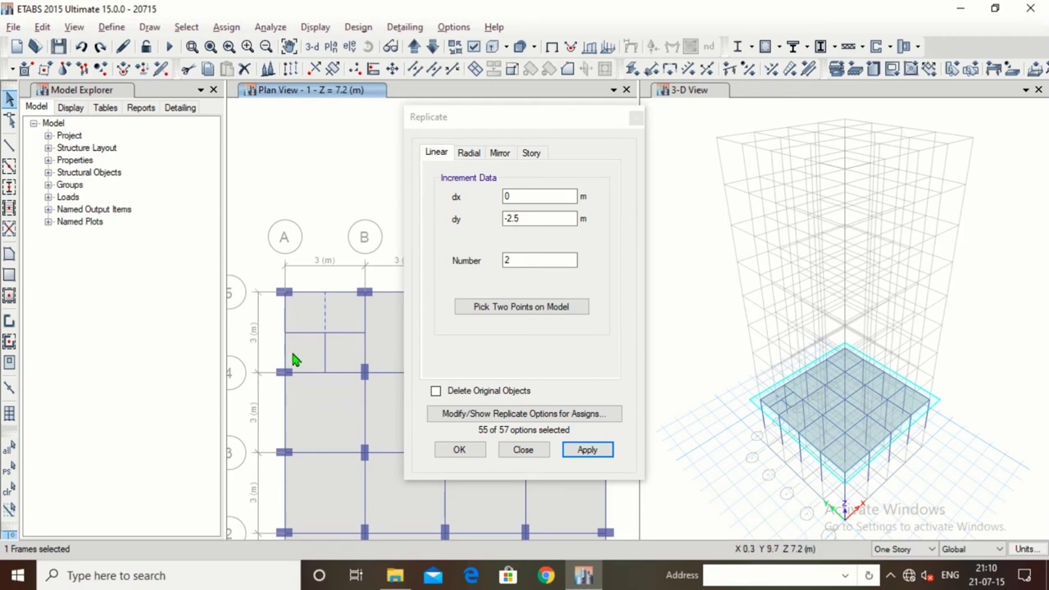
{"action": "left_click", "coordinate": [325, 361], "text": "ctrl"}
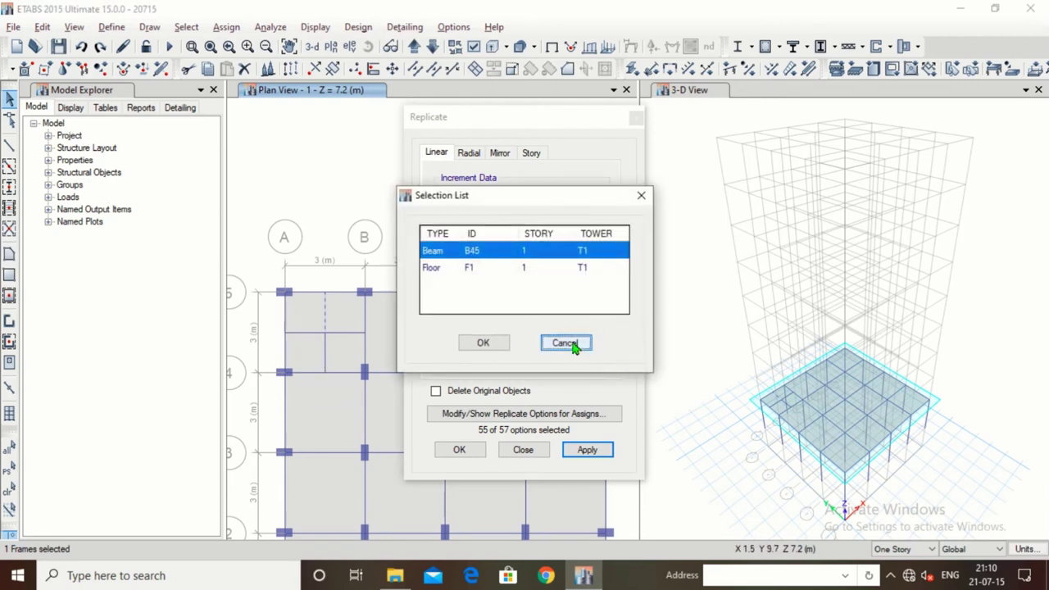
{"action": "left_click", "coordinate": [567, 342]}
{"action": "left_click", "coordinate": [325, 359]}
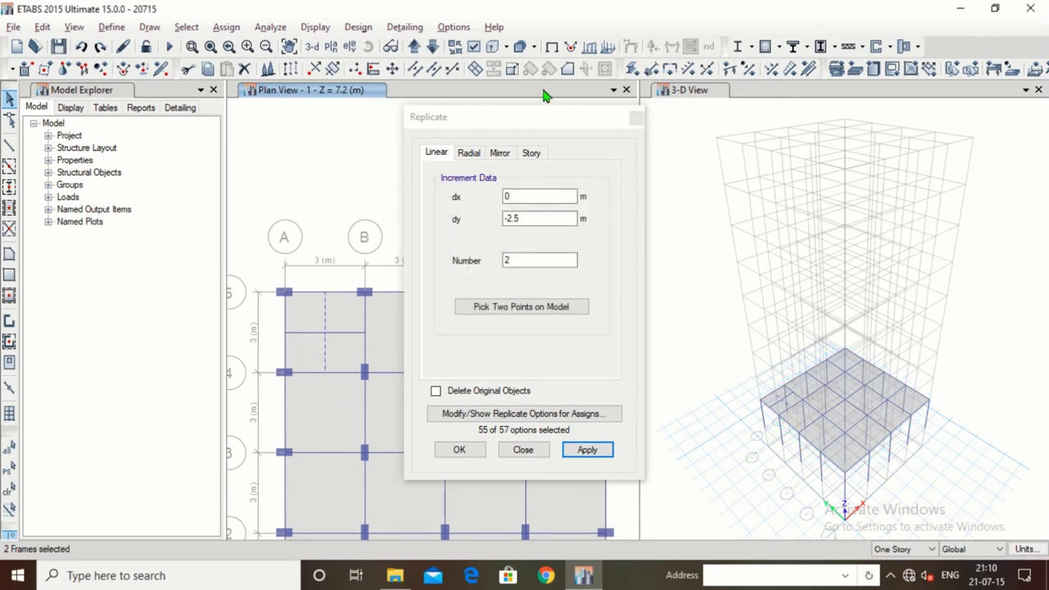
{"action": "left_click", "coordinate": [43, 28]}
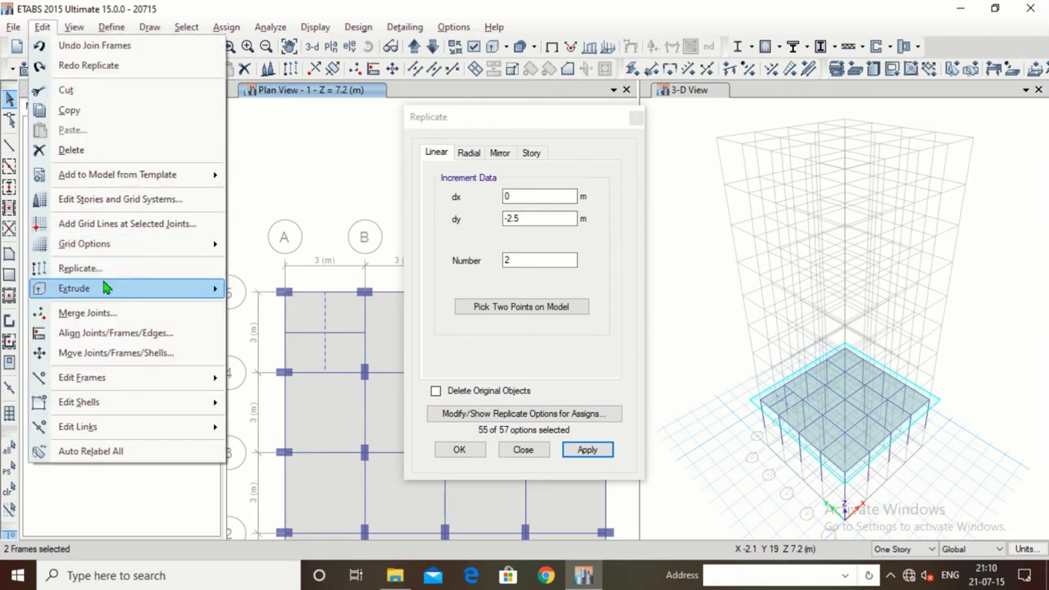
{"action": "left_click", "coordinate": [78, 151]}
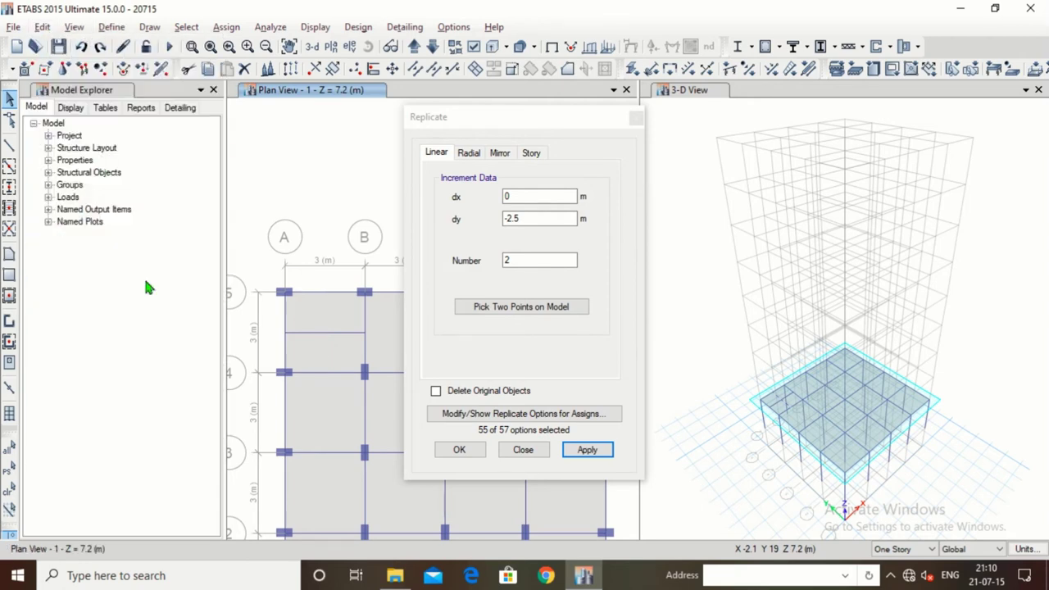
Radially replicate the horizontal secondary beam at 45° with 1 copy and close Replicate
{"action": "left_click", "coordinate": [336, 335]}
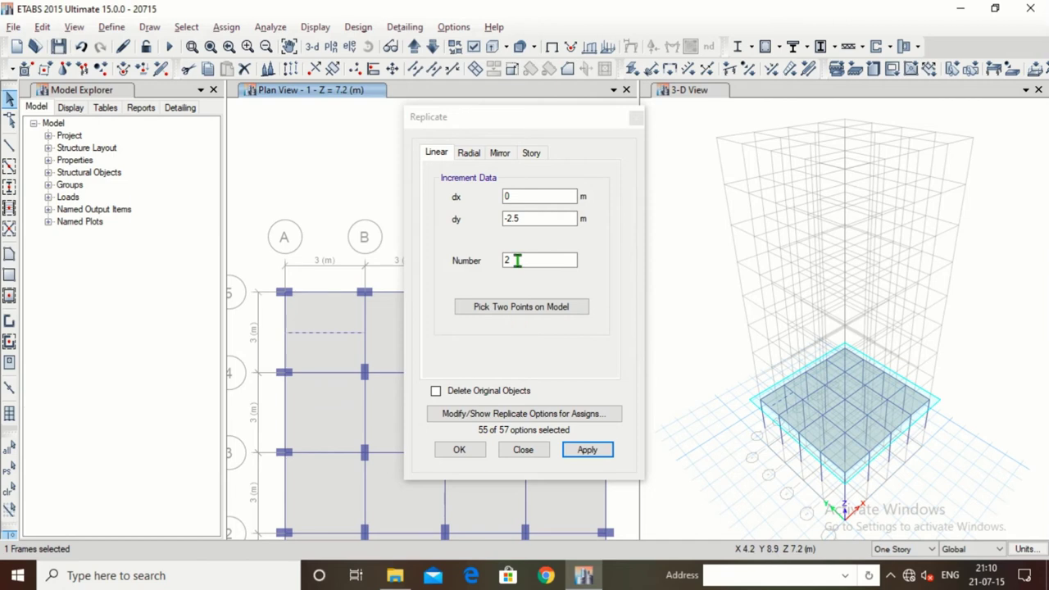
{"action": "left_click", "coordinate": [471, 153]}
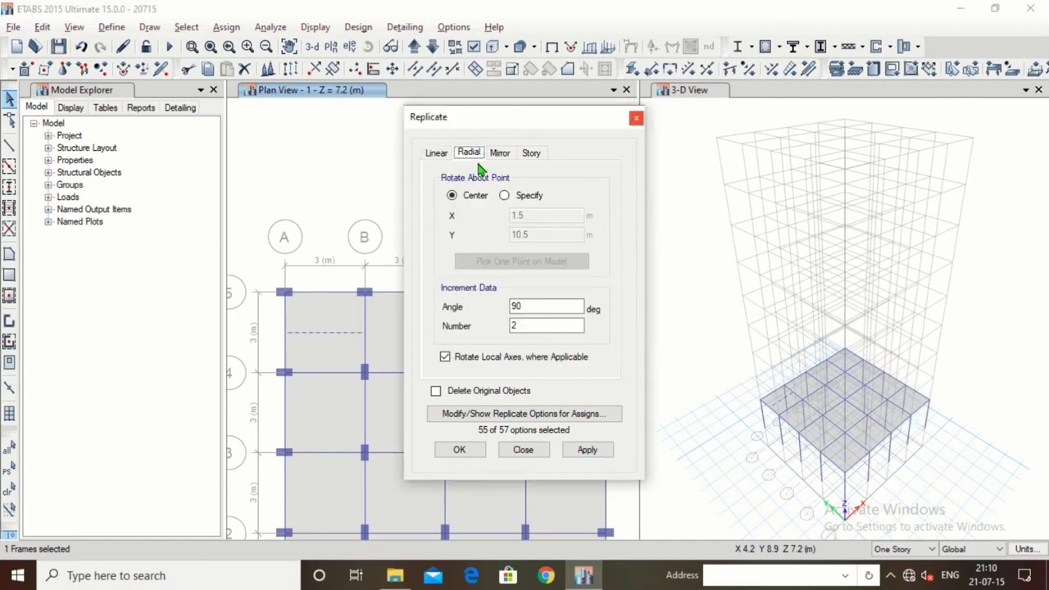
{"action": "double_click", "coordinate": [515, 305]}
{"action": "type", "text": "45"}
{"action": "left_click", "coordinate": [539, 326]}
{"action": "type", "text": "1"}
{"action": "left_click", "coordinate": [587, 450]}
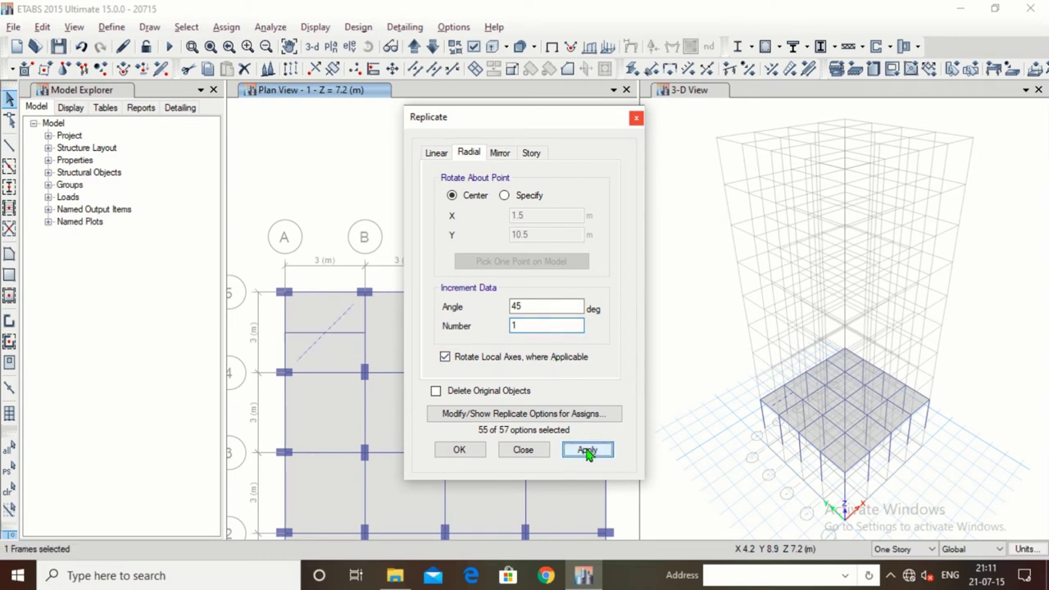
{"action": "left_click", "coordinate": [464, 450]}
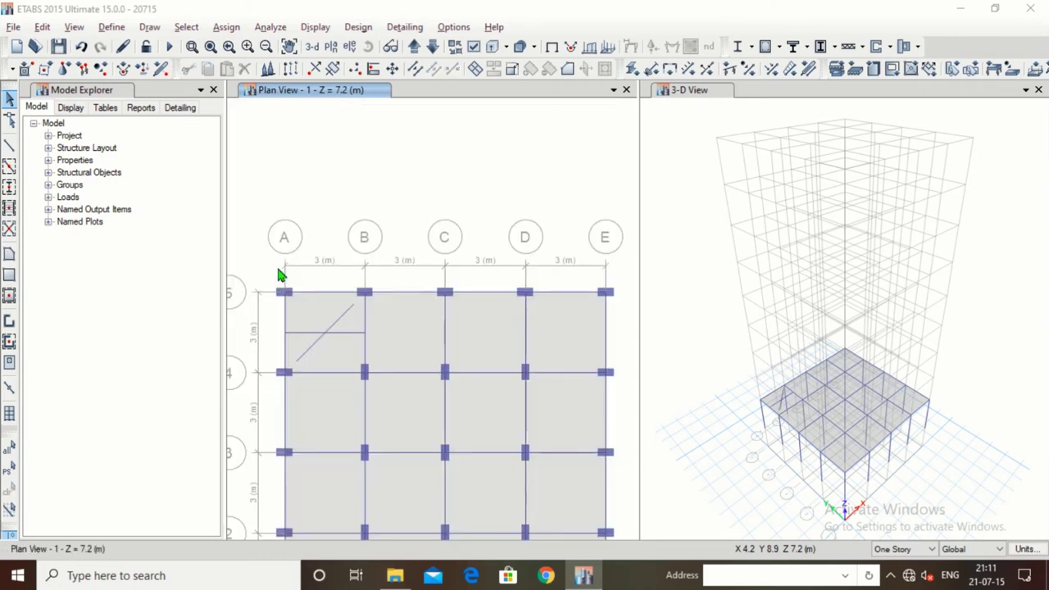
Delete the diagonal beam in bay A-B
{"action": "left_click", "coordinate": [342, 319]}
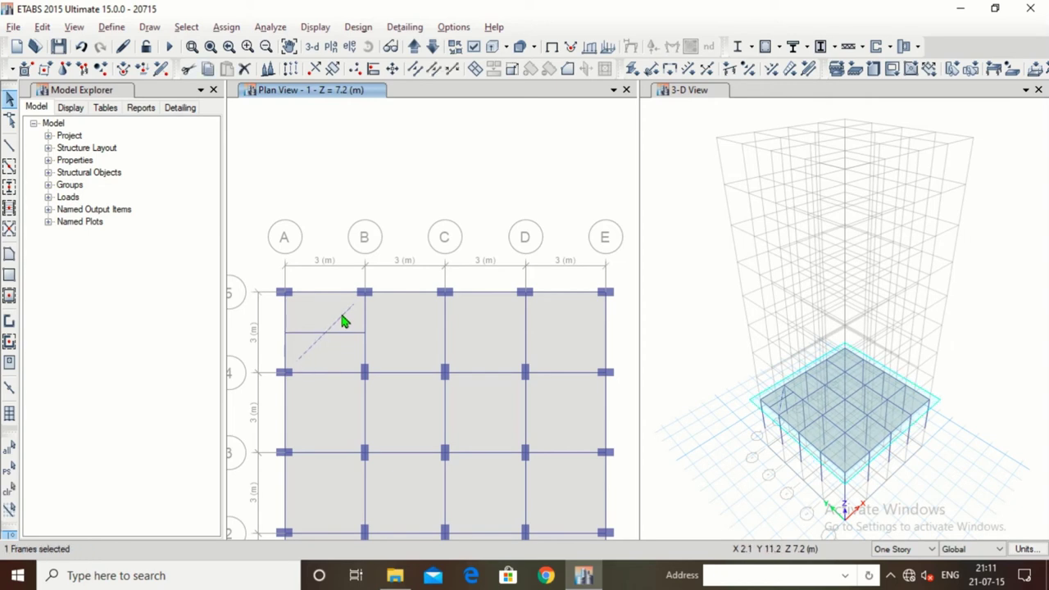
{"action": "left_click", "coordinate": [42, 27]}
{"action": "left_click", "coordinate": [103, 149]}
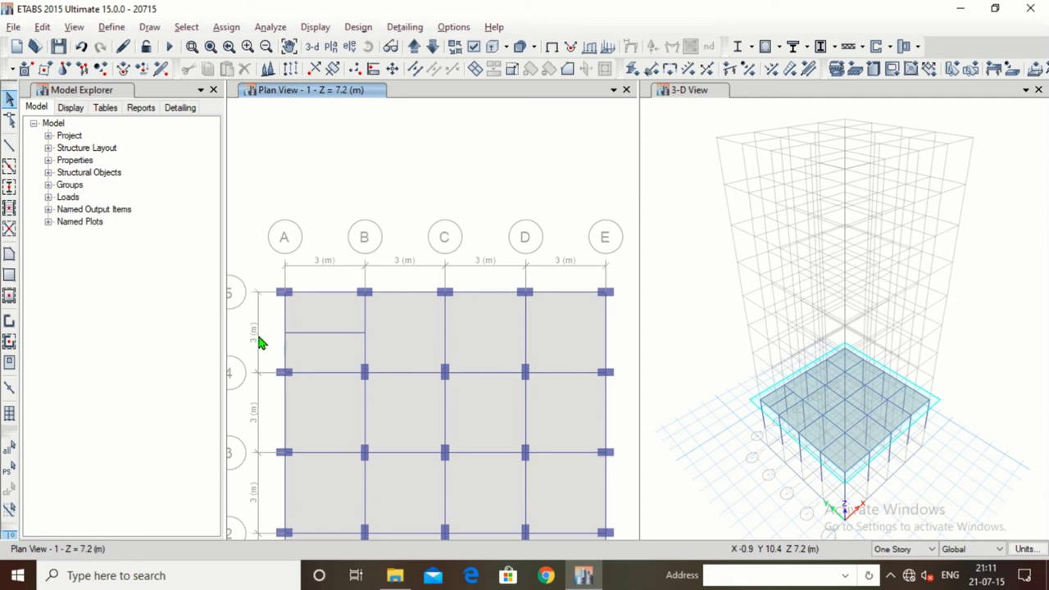
Select the horizontal secondary beam and delete it
{"action": "scroll", "coordinate": [340, 338], "scroll_direction": "down", "scroll_amount": 3}
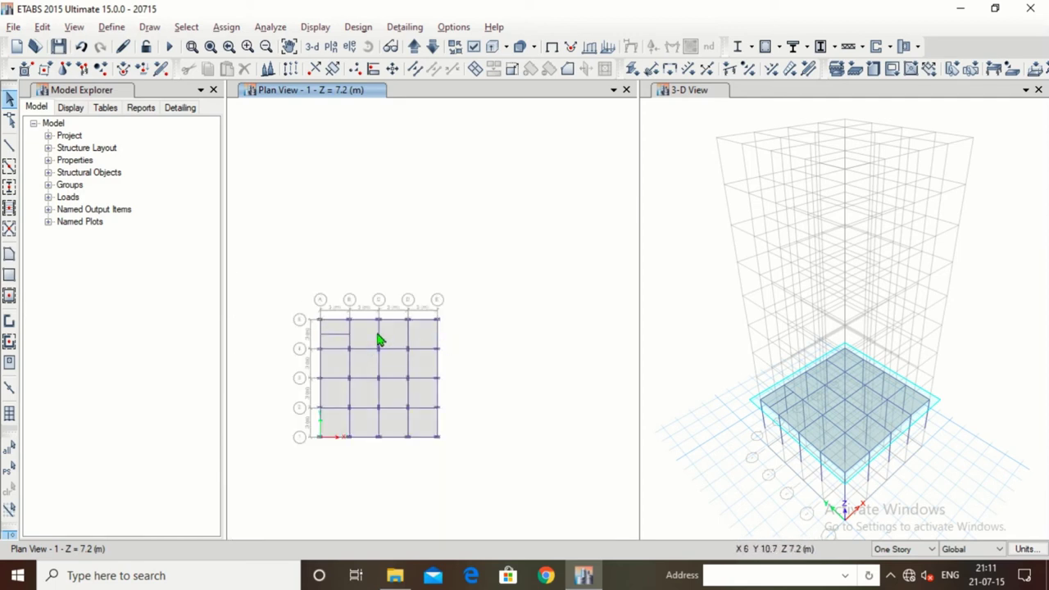
{"action": "scroll", "coordinate": [338, 322], "scroll_direction": "up", "scroll_amount": 3}
{"action": "left_click", "coordinate": [336, 330]}
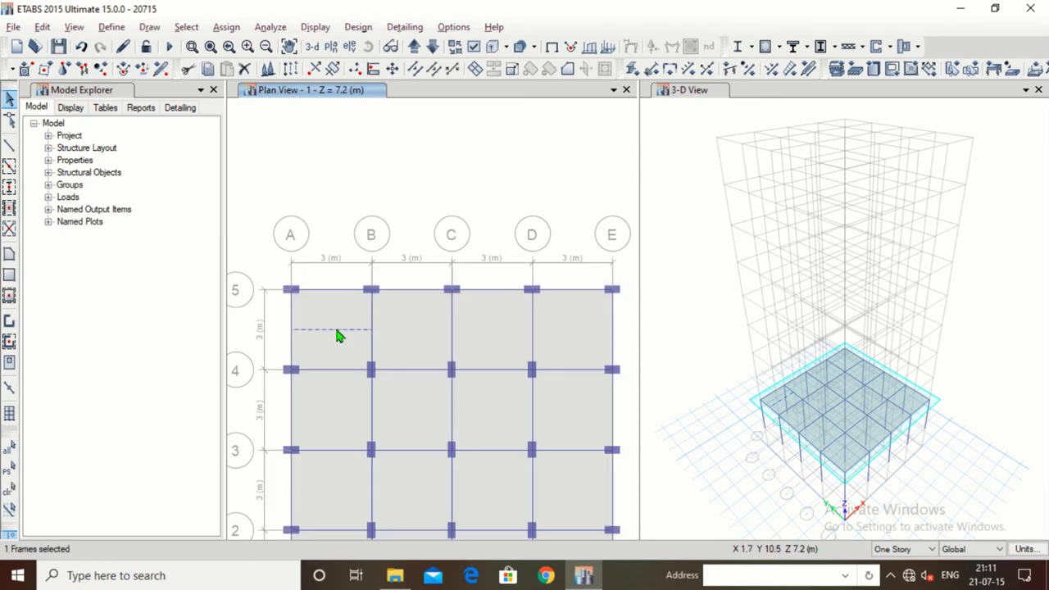
{"action": "left_click", "coordinate": [42, 26]}
{"action": "left_click", "coordinate": [70, 150]}
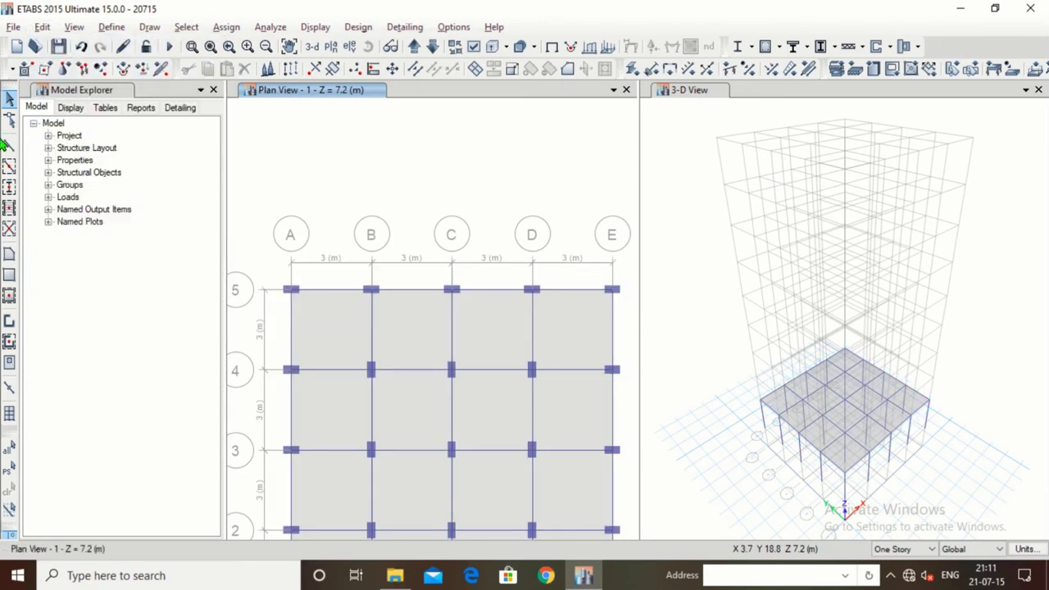
Draw a secondary frame beam from grid A to grid C, 1.5 m below grid line 5
{"action": "left_click", "coordinate": [9, 145]}
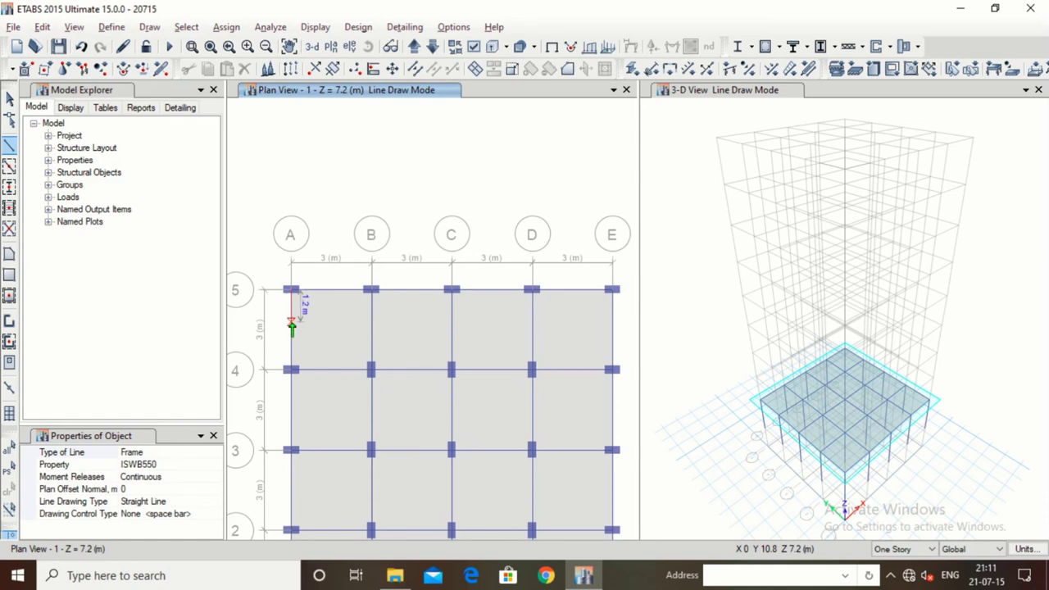
{"action": "left_click", "coordinate": [291, 290]}
{"action": "left_click", "coordinate": [291, 329]}
{"action": "left_click", "coordinate": [451, 329]}
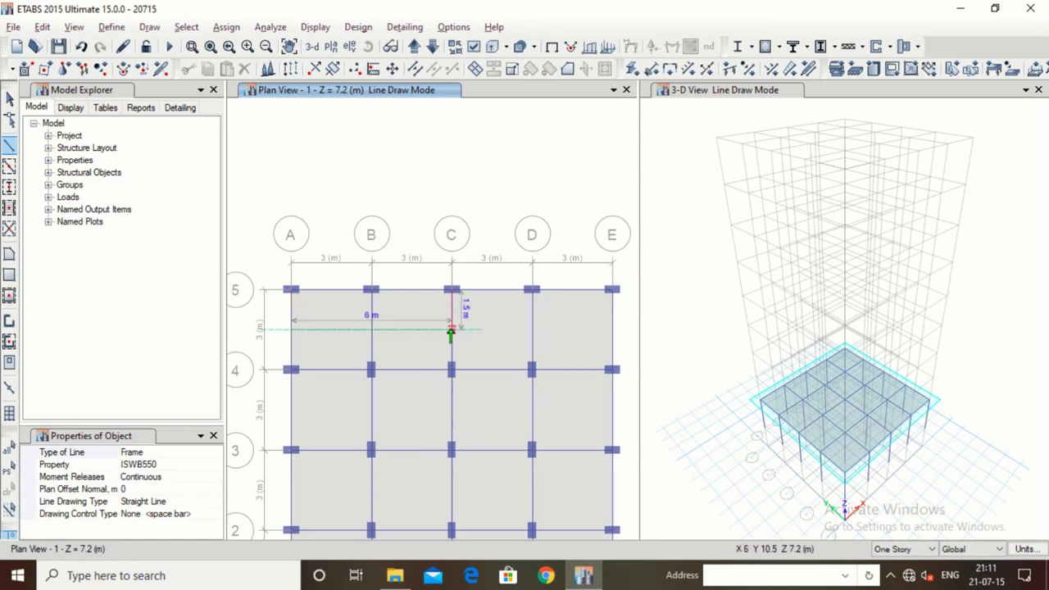
{"action": "key", "text": "Escape"}
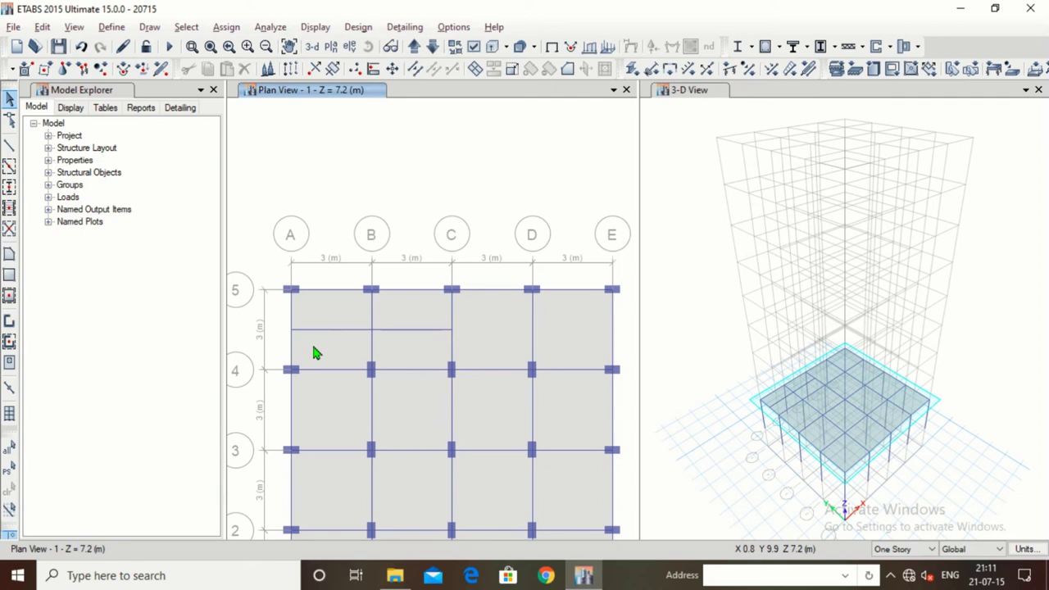
Select the new secondary beam, its end joint at grid C and the grid B beam between rows 5 and 4
{"action": "left_click", "coordinate": [331, 329]}
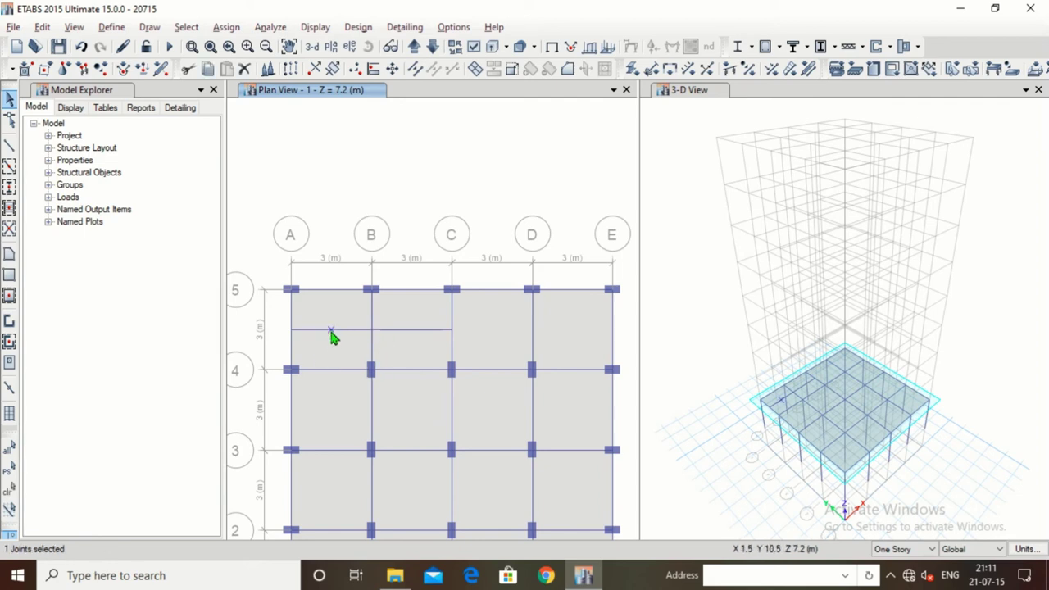
{"action": "left_click", "coordinate": [332, 330]}
{"action": "left_click", "coordinate": [340, 330]}
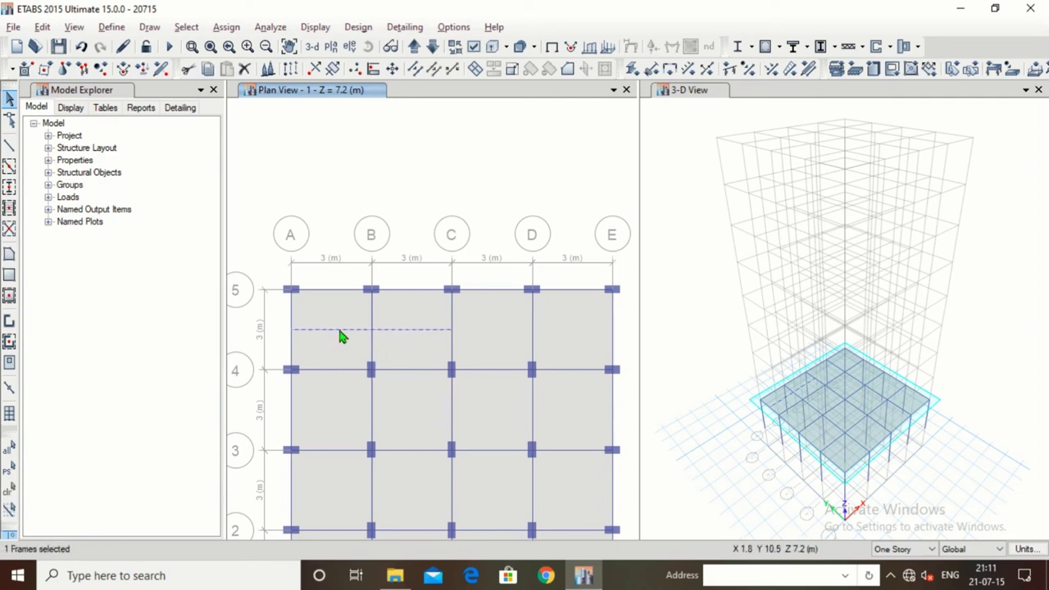
{"action": "left_click", "coordinate": [451, 330]}
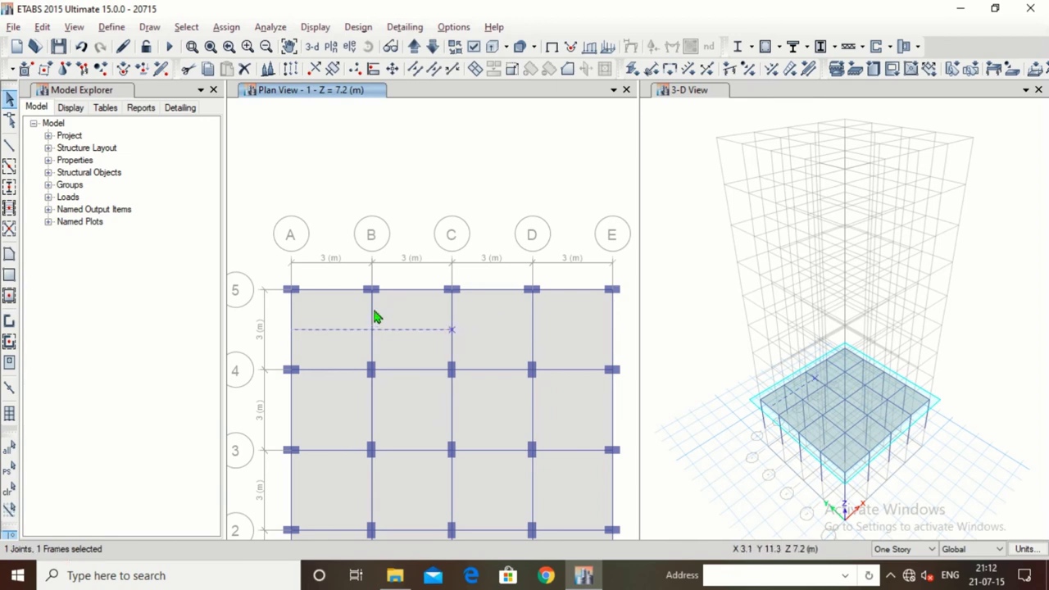
{"action": "left_click", "coordinate": [371, 318]}
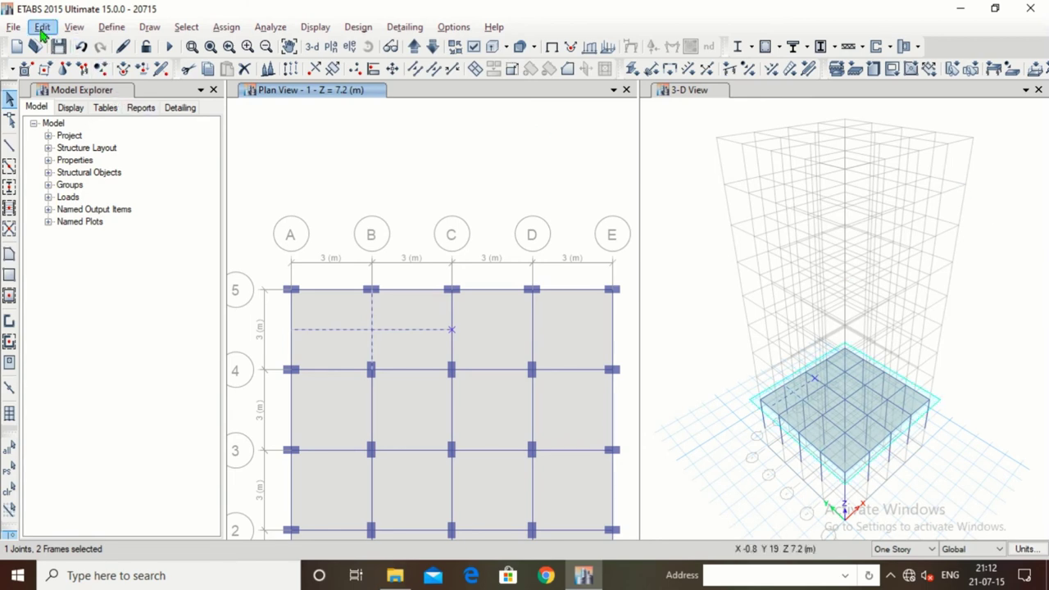
Apply Align Joints to Nearest Frame or Edge to the selected end joint
{"action": "left_click", "coordinate": [41, 26]}
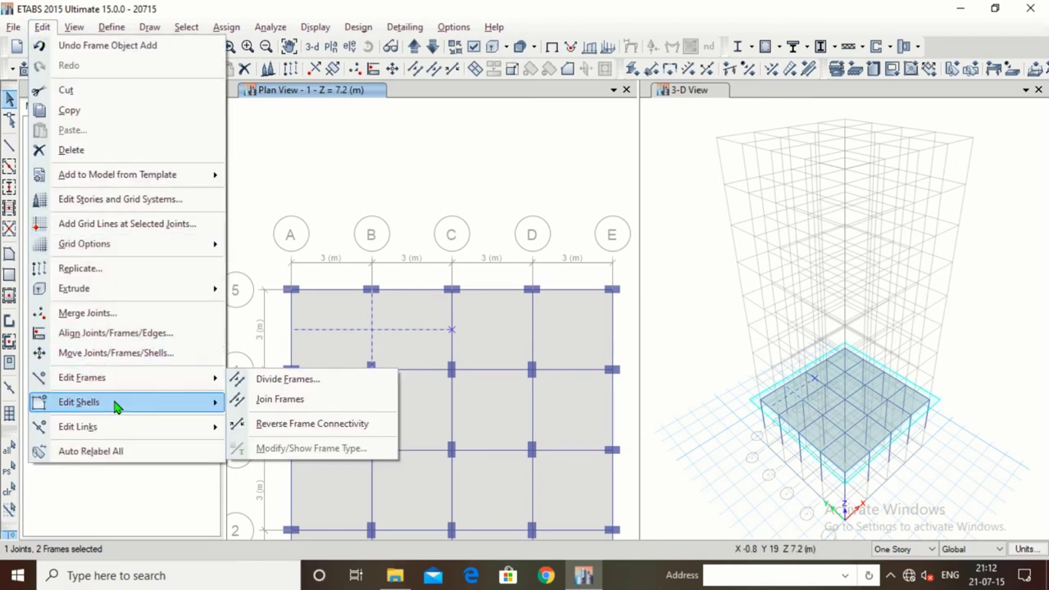
{"action": "mouse_move", "coordinate": [114, 386]}
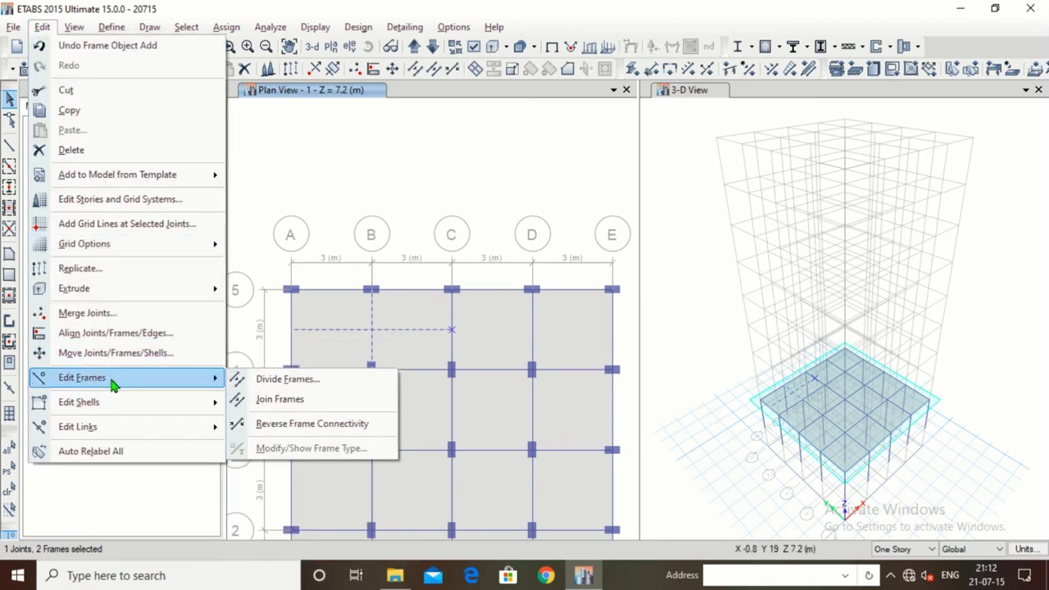
{"action": "left_click", "coordinate": [114, 331]}
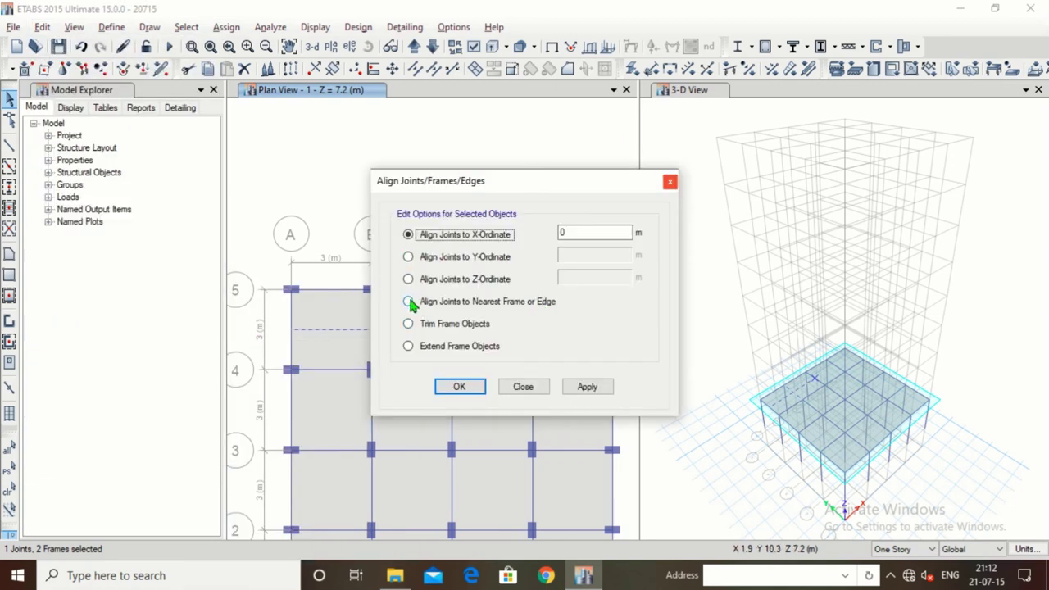
{"action": "left_click", "coordinate": [409, 301]}
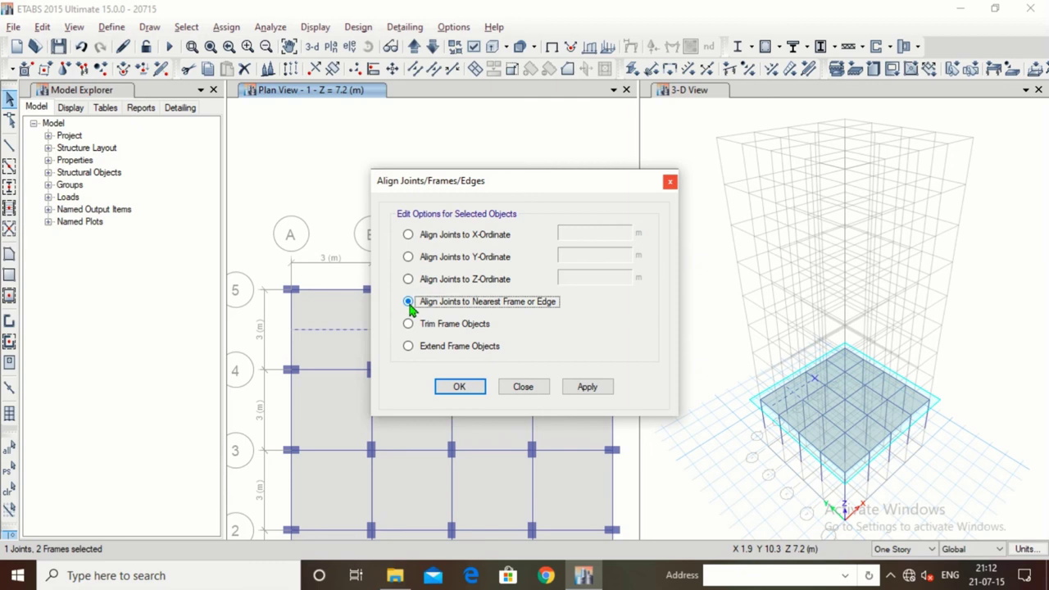
{"action": "left_click_drag", "start_coordinate": [481, 192], "coordinate": [719, 195]}
{"action": "left_click", "coordinate": [828, 388]}
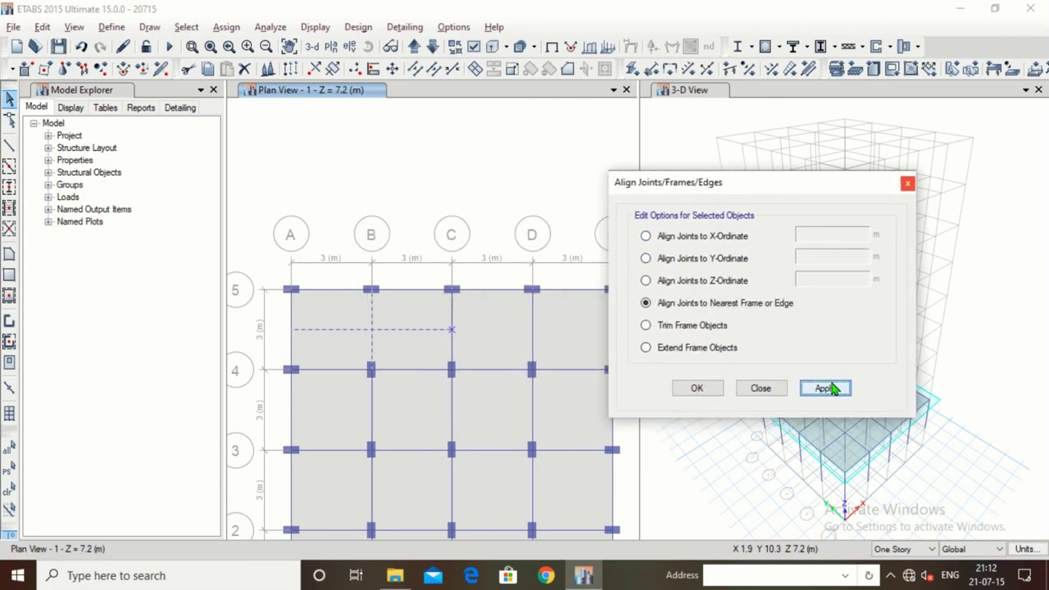
Close the alignment dialog and select the A–B beam, its grid B end joint and the grid C beam
{"action": "left_click", "coordinate": [694, 388]}
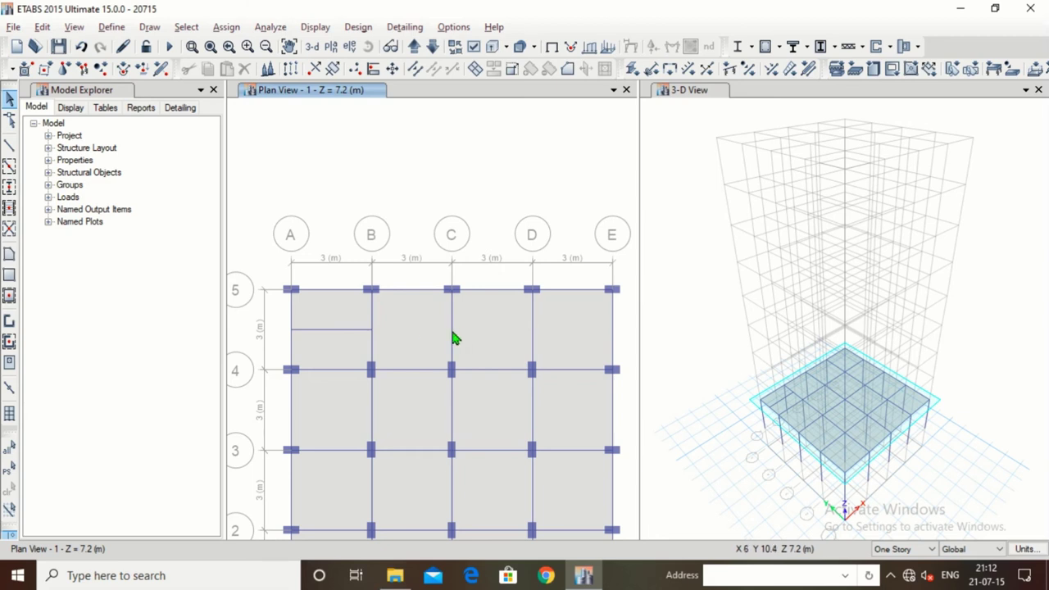
{"action": "left_click", "coordinate": [332, 330]}
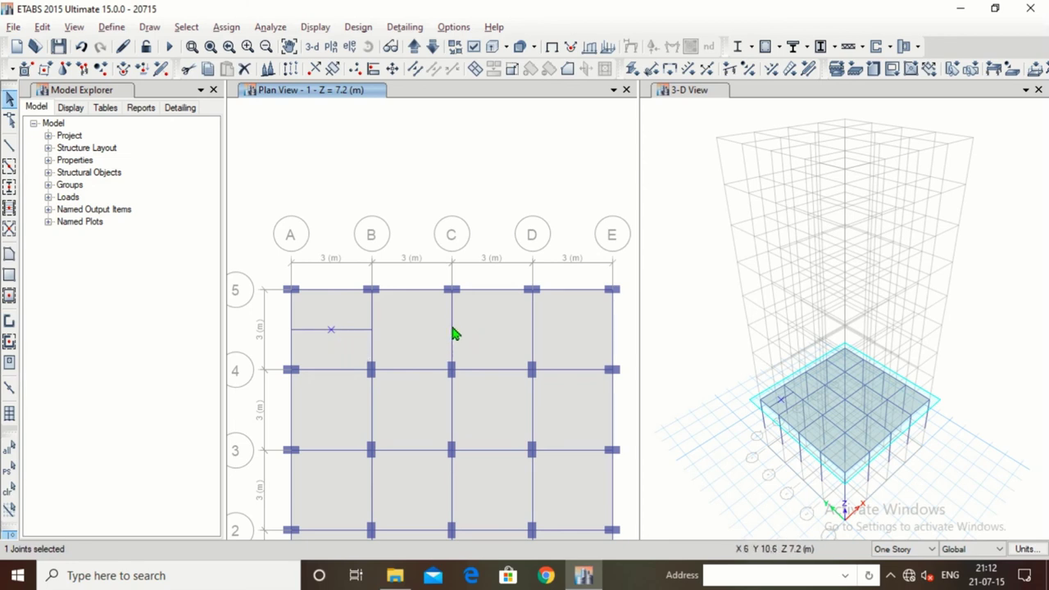
{"action": "key", "text": "Delete"}
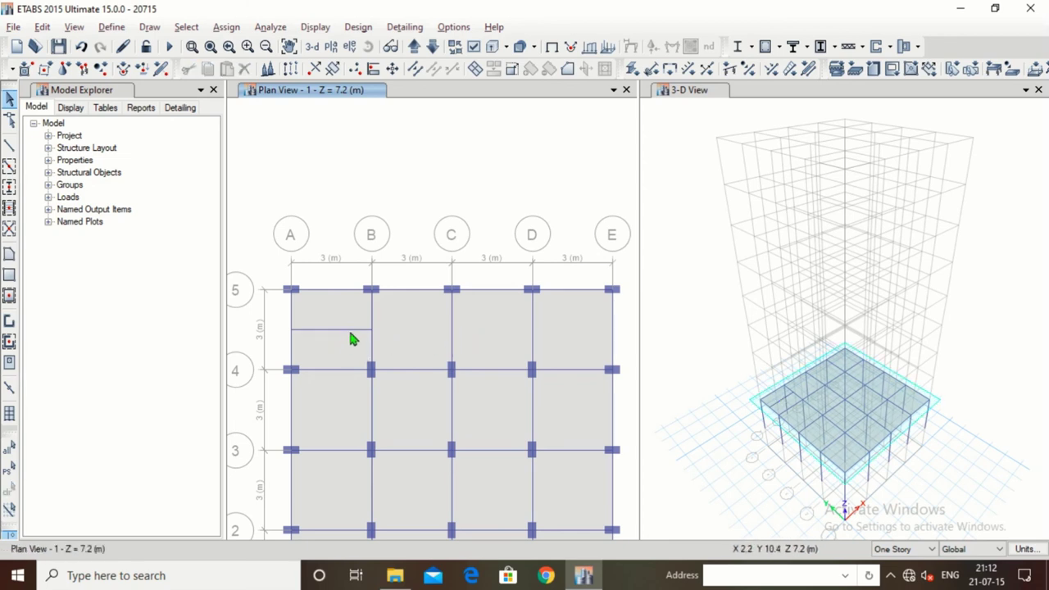
{"action": "left_click", "coordinate": [353, 331]}
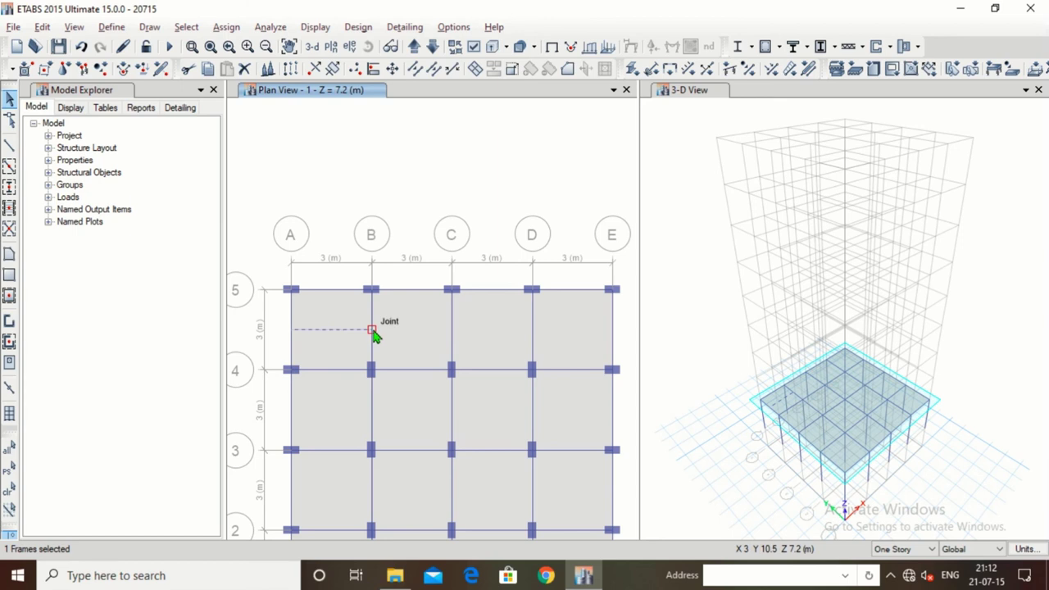
{"action": "left_click", "coordinate": [372, 331]}
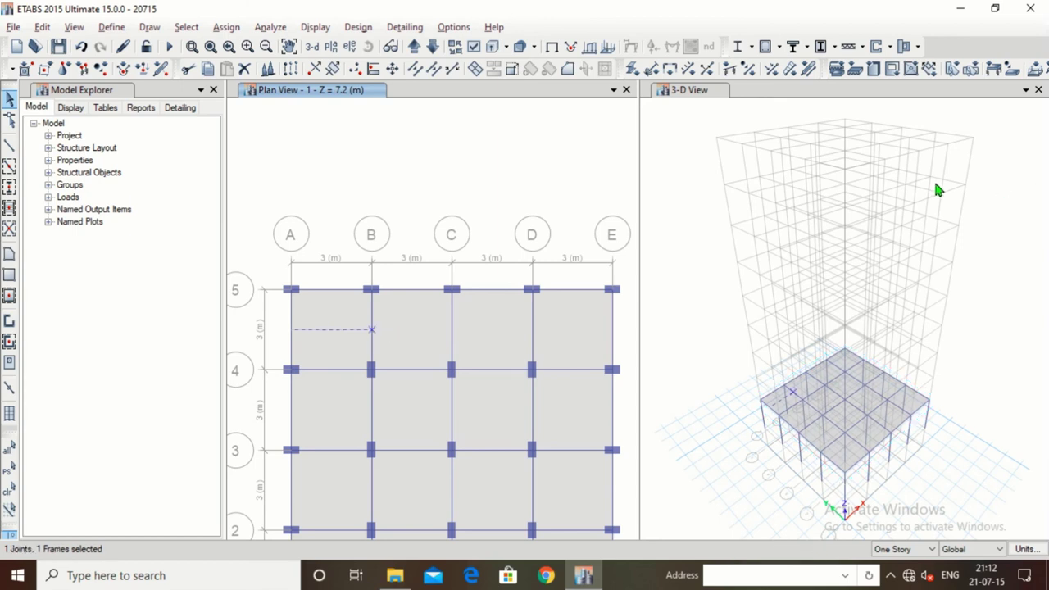
{"action": "left_click", "coordinate": [452, 331]}
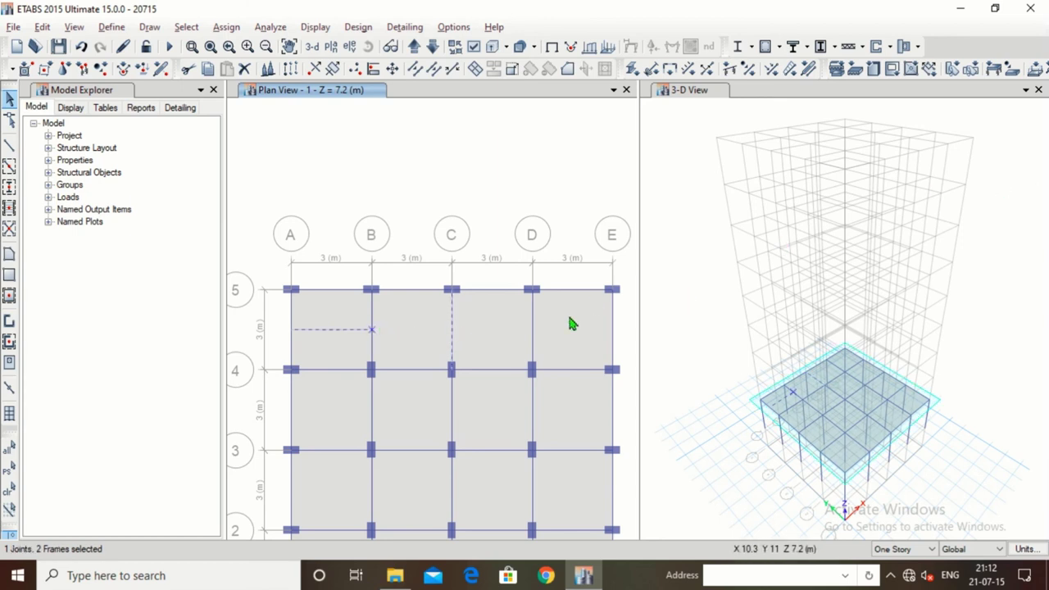
Align the beam's grid B end joint to the nearest frame, extending it to the grid C beam
{"action": "left_click", "coordinate": [42, 27]}
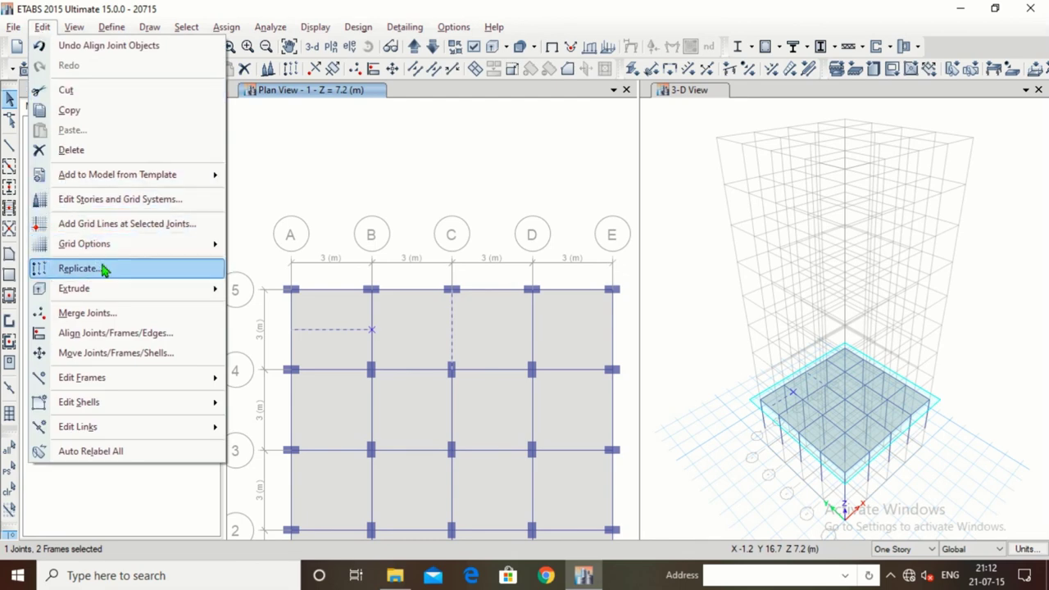
{"action": "left_click", "coordinate": [123, 334]}
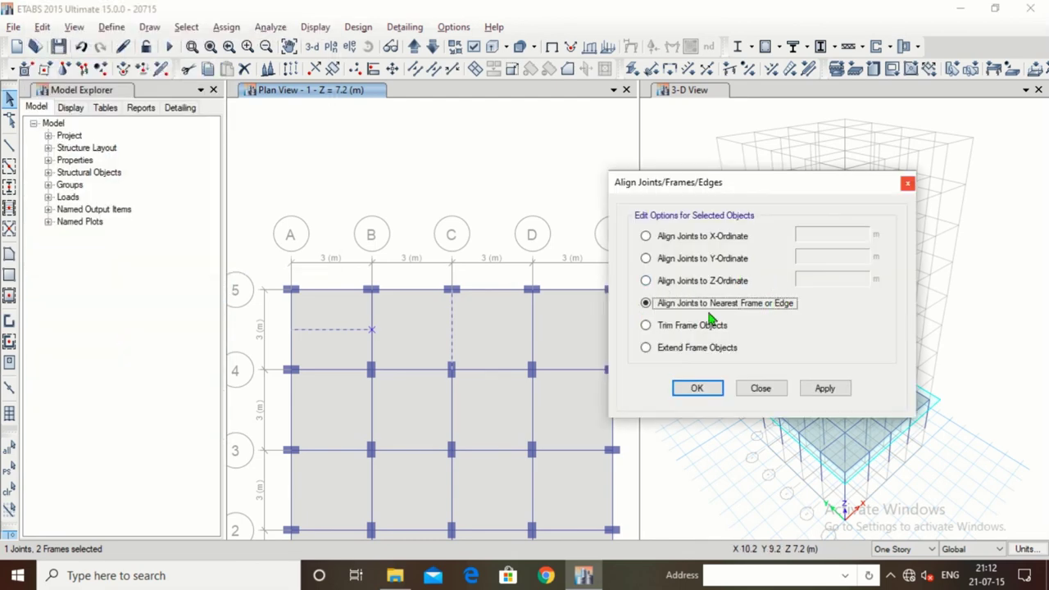
{"action": "left_click", "coordinate": [824, 388]}
{"action": "left_click", "coordinate": [696, 388]}
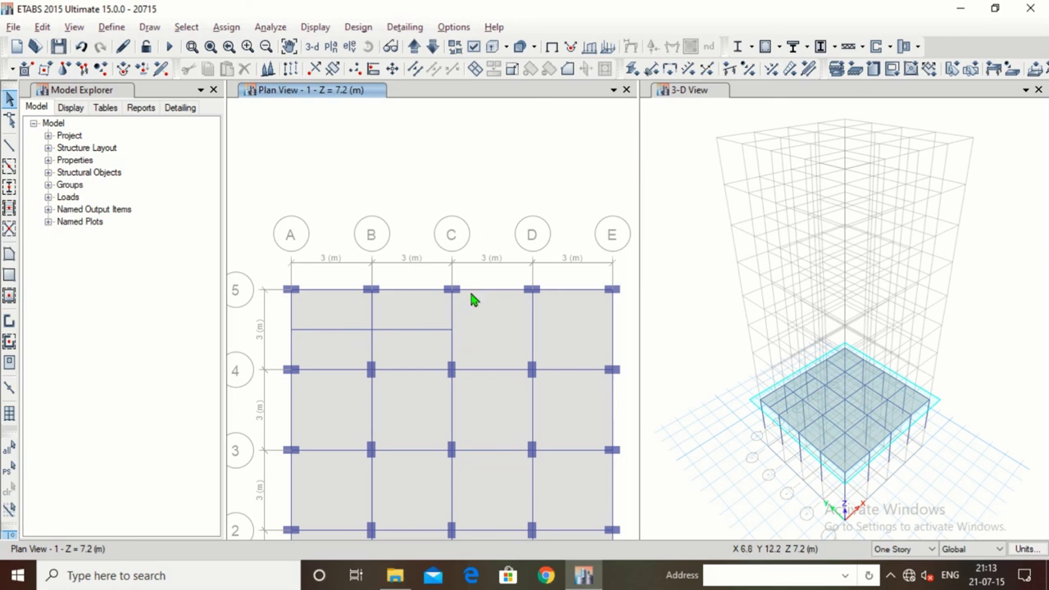
{"action": "scroll", "coordinate": [434, 345], "scroll_direction": "down", "scroll_amount": 3}
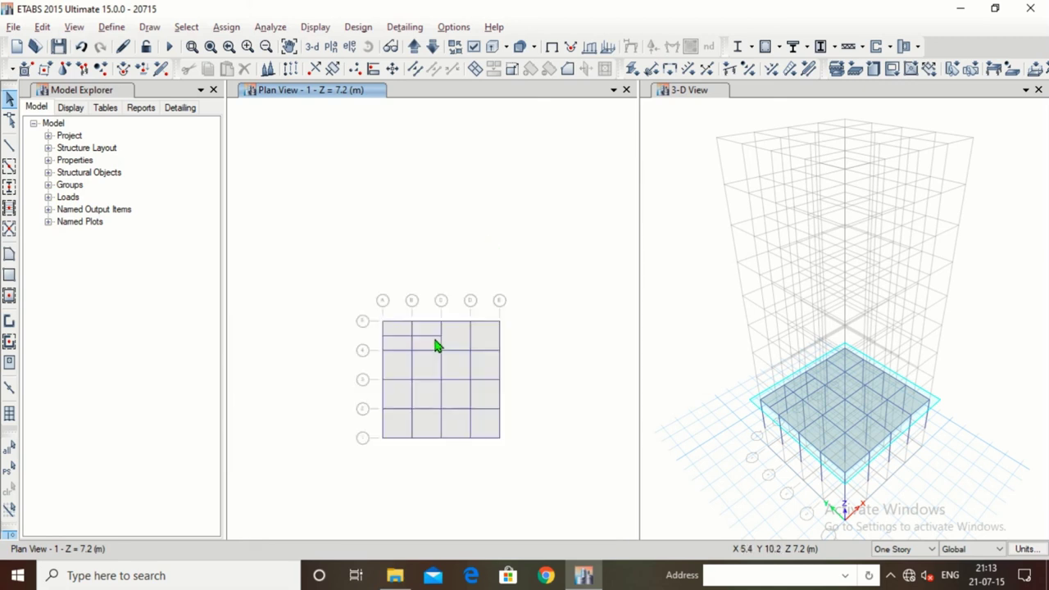
{"action": "scroll", "coordinate": [438, 426], "scroll_direction": "up", "scroll_amount": 3}
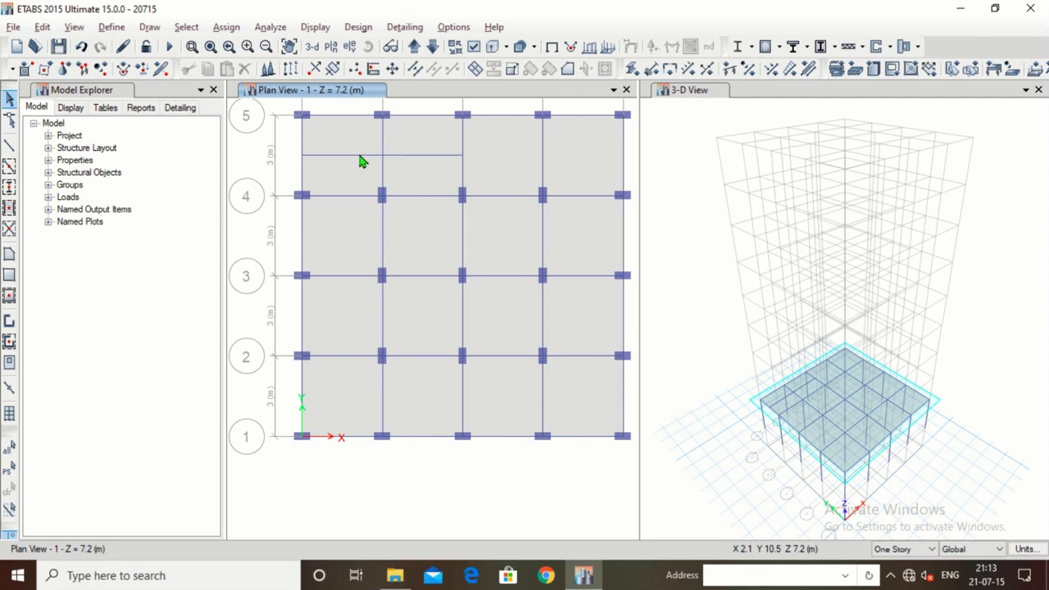
{"action": "scroll", "coordinate": [363, 161], "scroll_direction": "down", "scroll_amount": 3}
{"action": "scroll", "coordinate": [391, 114], "scroll_direction": "up", "scroll_amount": 3}
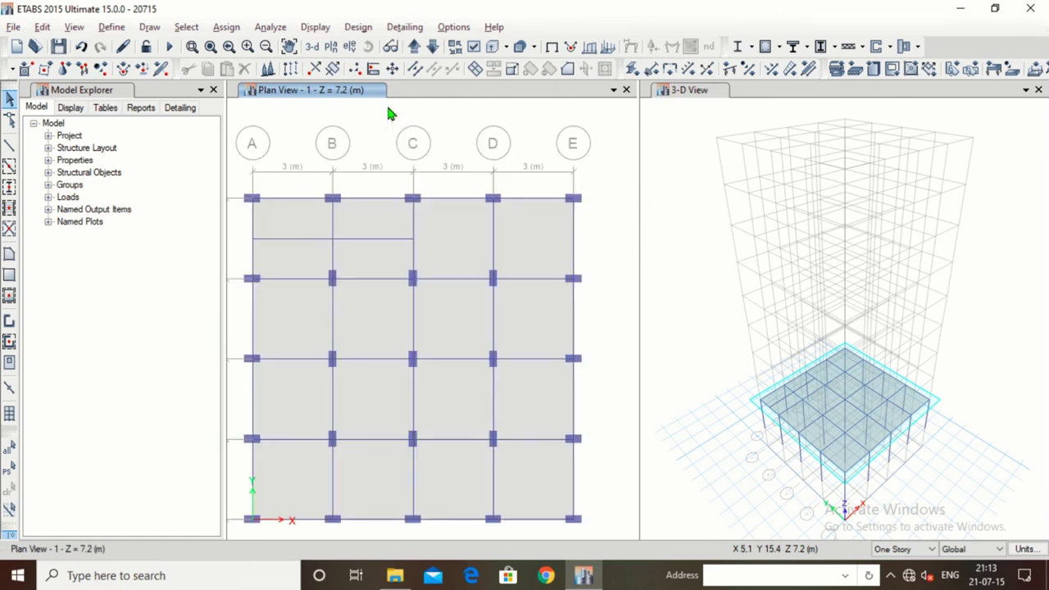